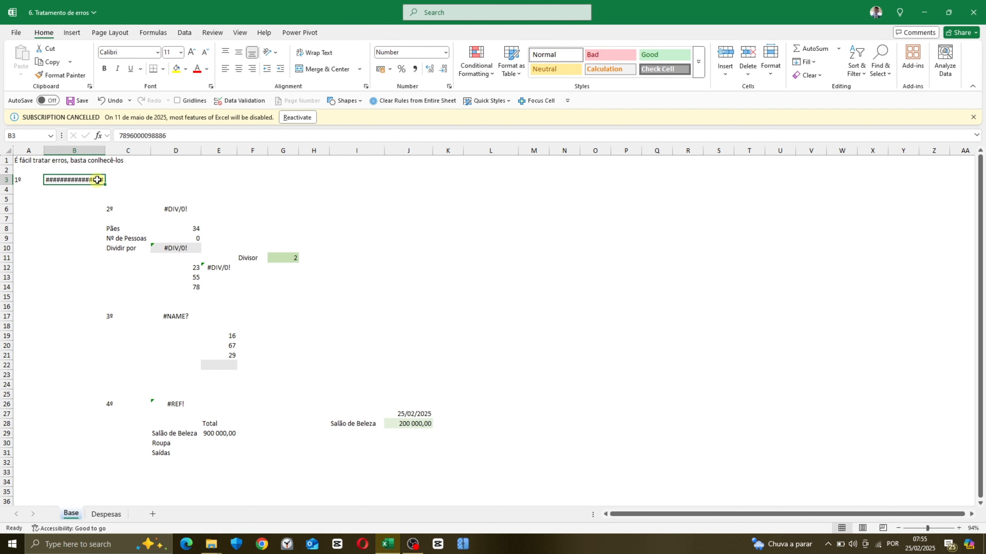
Widen column B so the long number in cell B3 fits completely, leaving a little extra space.
mouse_move(97, 180)
double_click(103, 151)
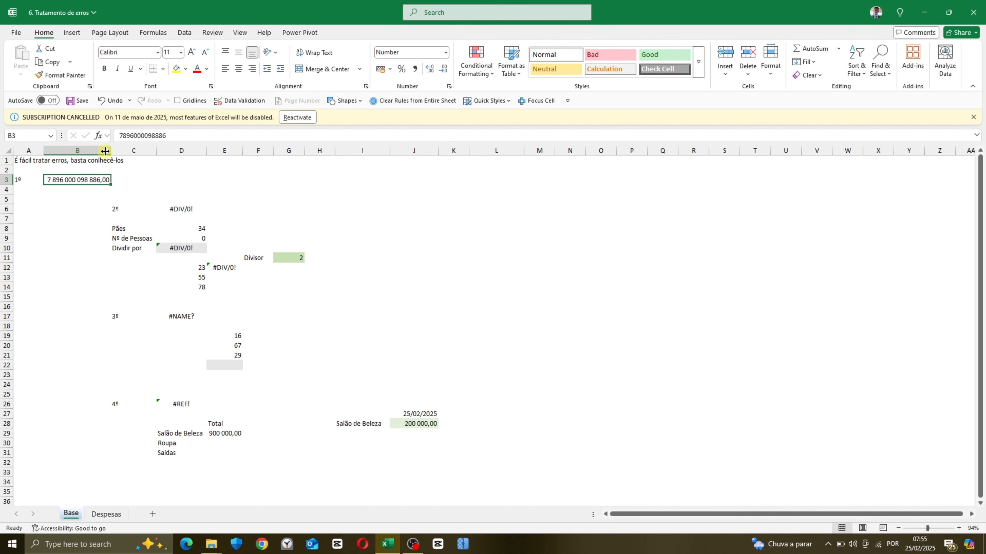
mouse_move(111, 150)
left_mouse_down()
mouse_move(101, 150)
mouse_move(114, 150)
left_mouse_up()
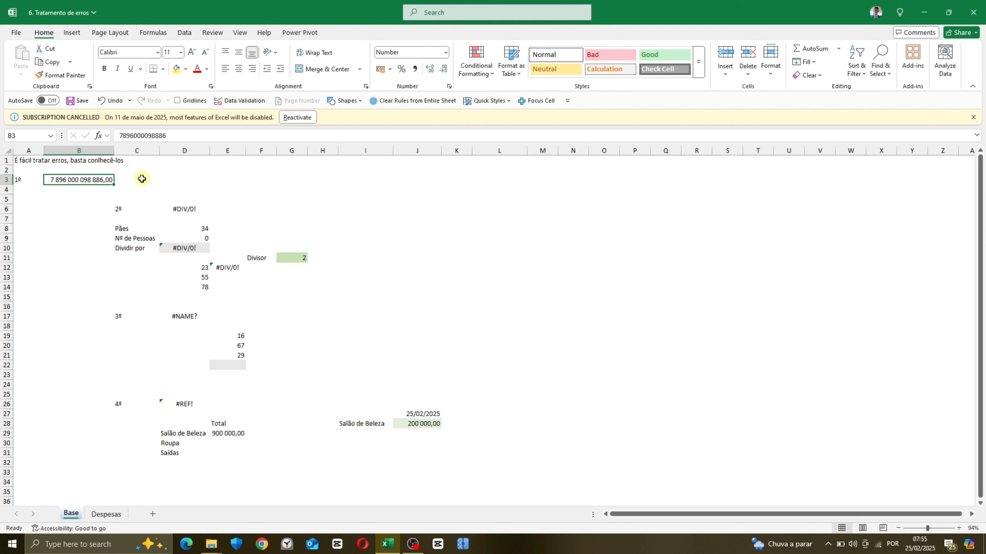
Enter 25022025 in cell D3 and apply the Short Date number format to it.
left_click(197, 182)
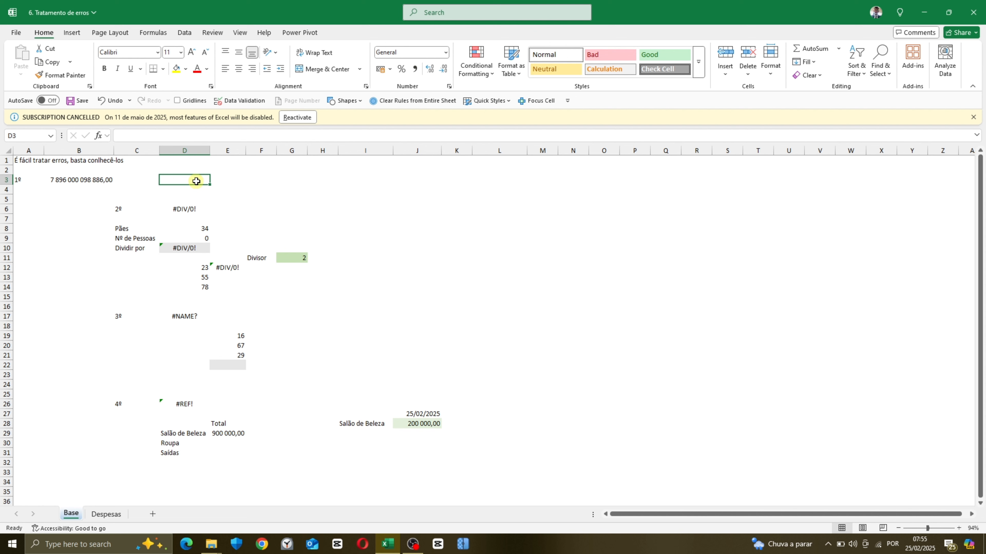
type("2502")
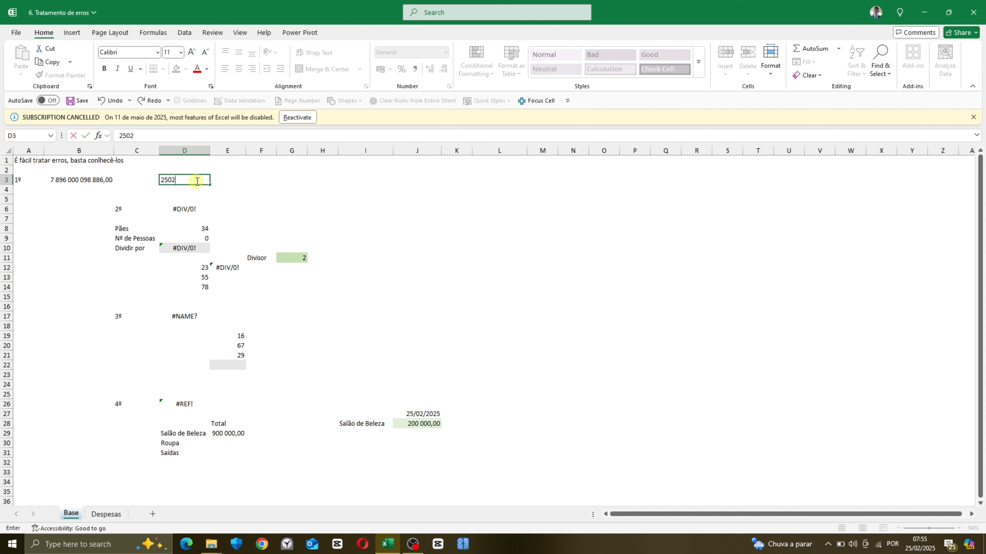
type("2025")
key("ctrl+Return")
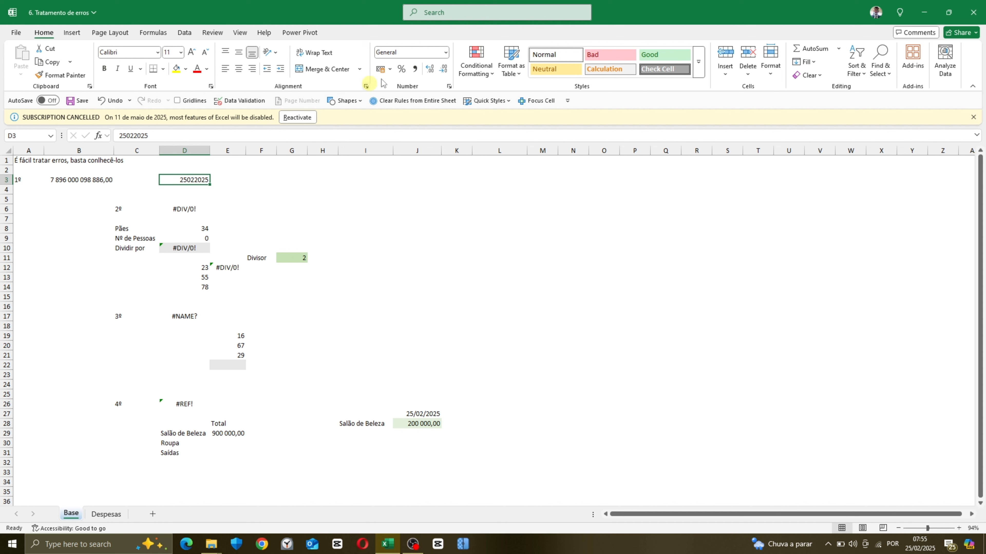
left_click(425, 52)
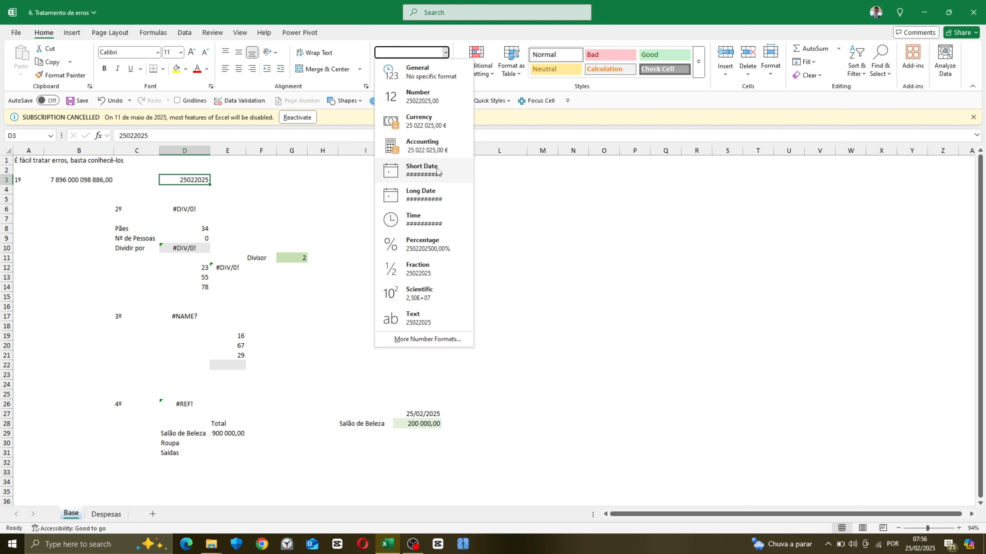
left_click(437, 171)
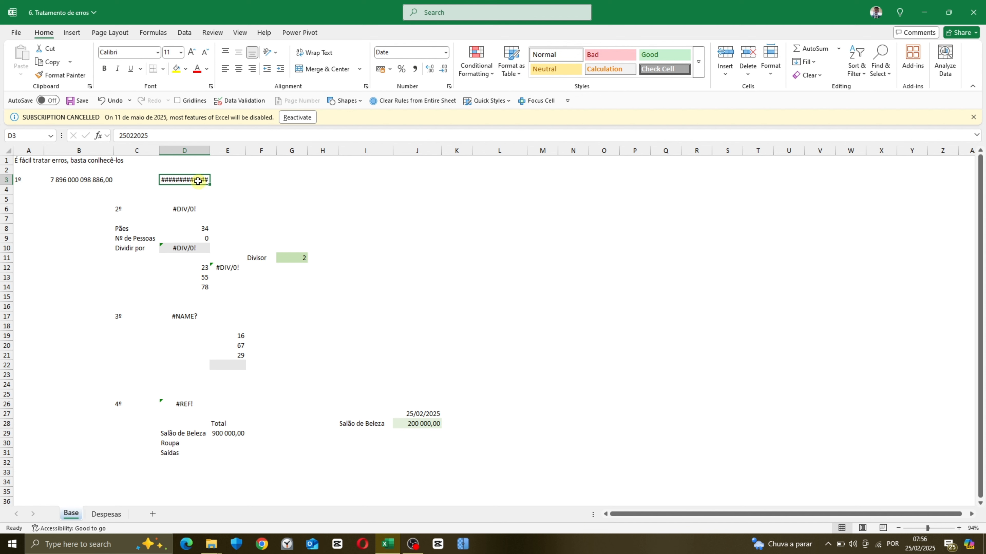
Enter 26022025 in cell D4 and apply the Date number format to it.
mouse_move(198, 181)
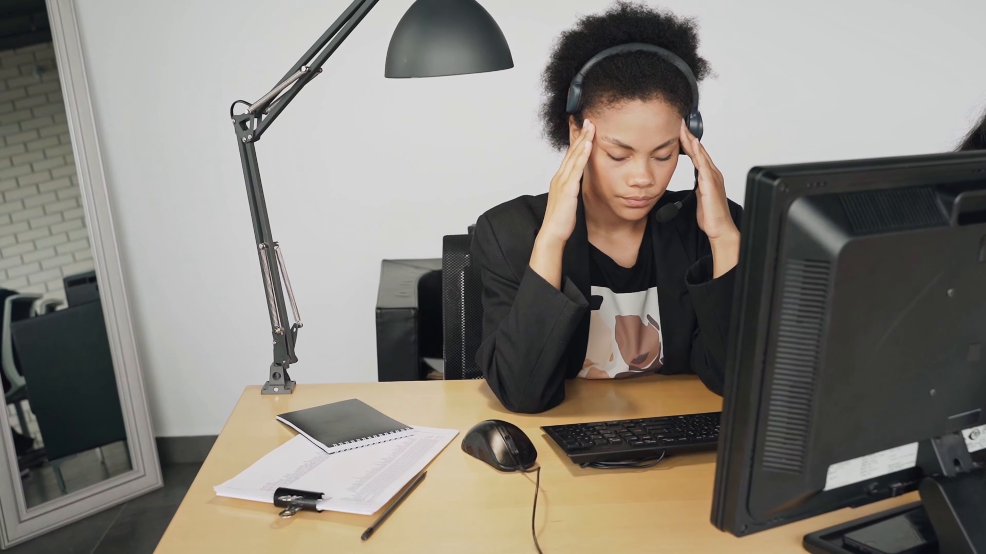
type("+D3+")
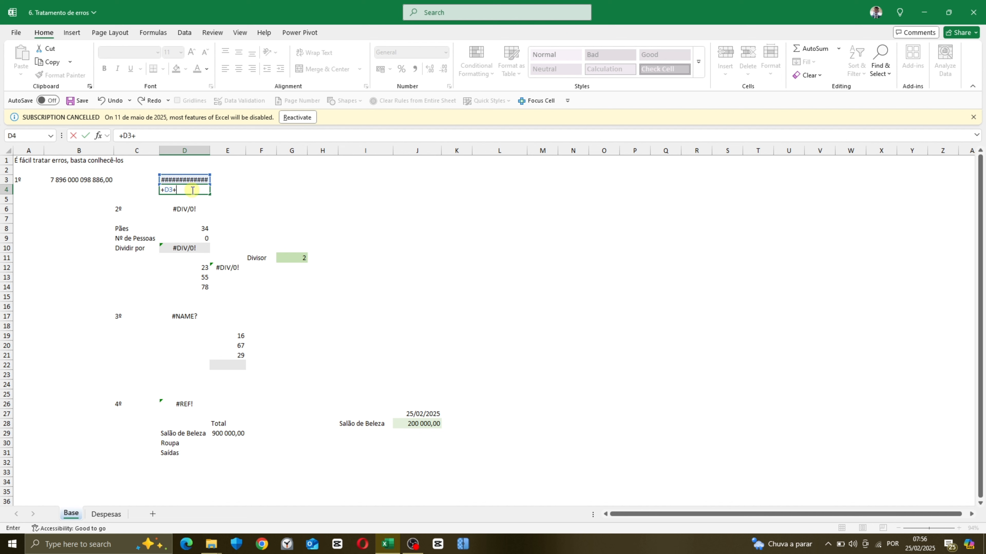
key("Escape")
type("26")
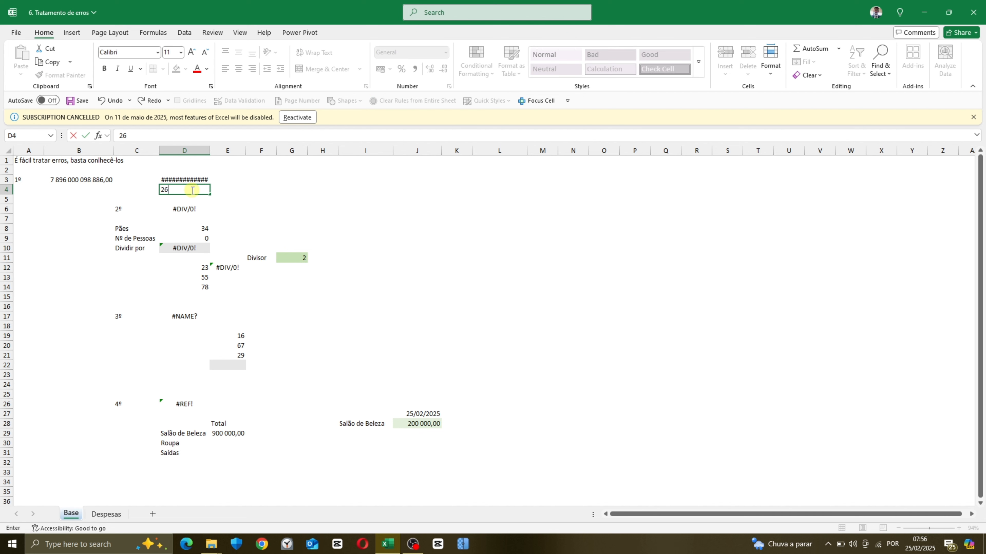
type("022025")
key("ctrl+Return")
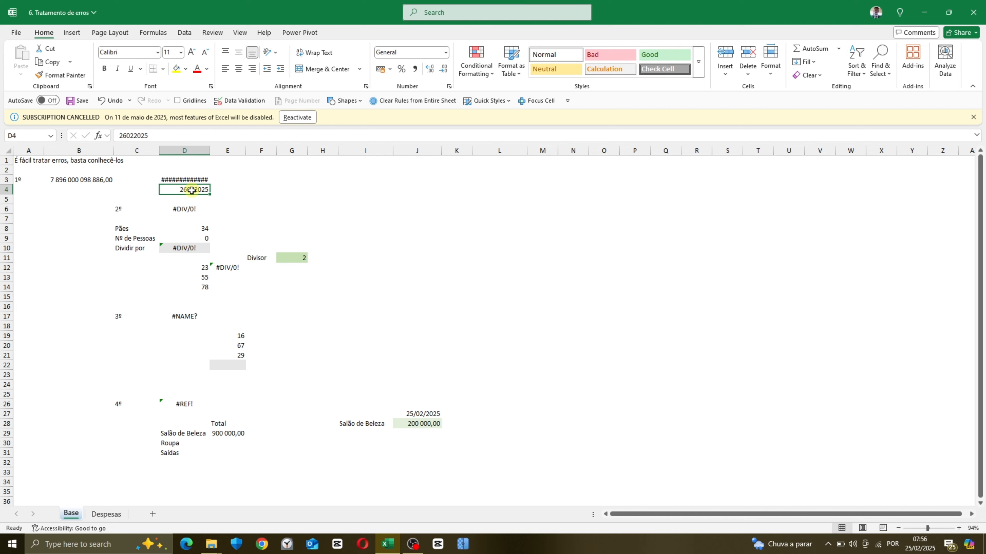
left_click(410, 52)
key("Return")
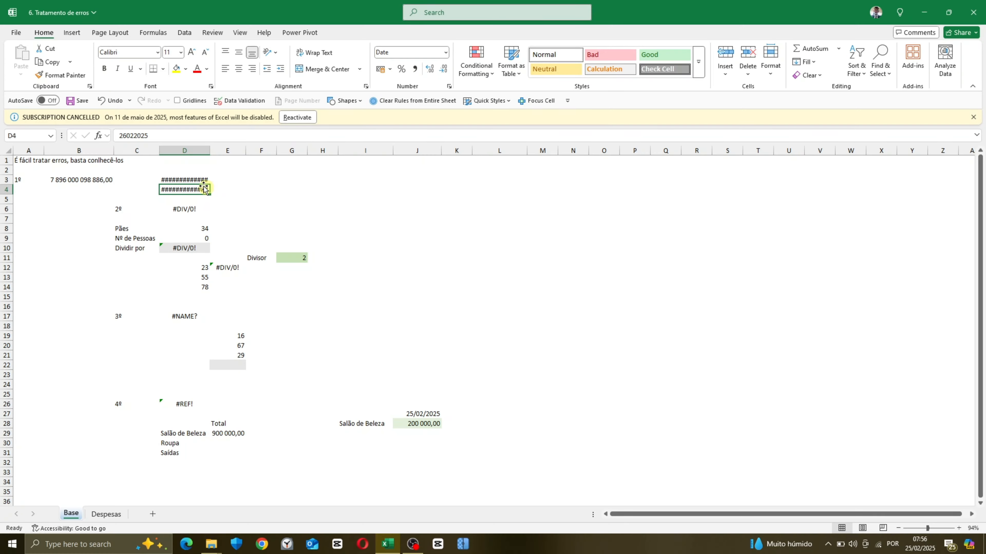
Select the two cells D3:D4 that contain the unseparated dates.
mouse_move(189, 181)
left_click_drag(189, 181, 188, 189)
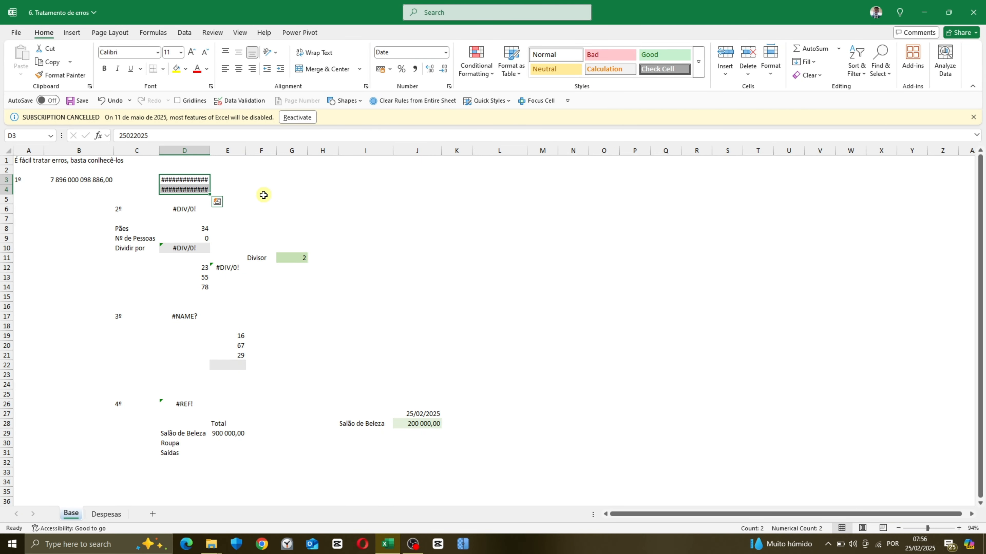
key("alt+a")
key("e")
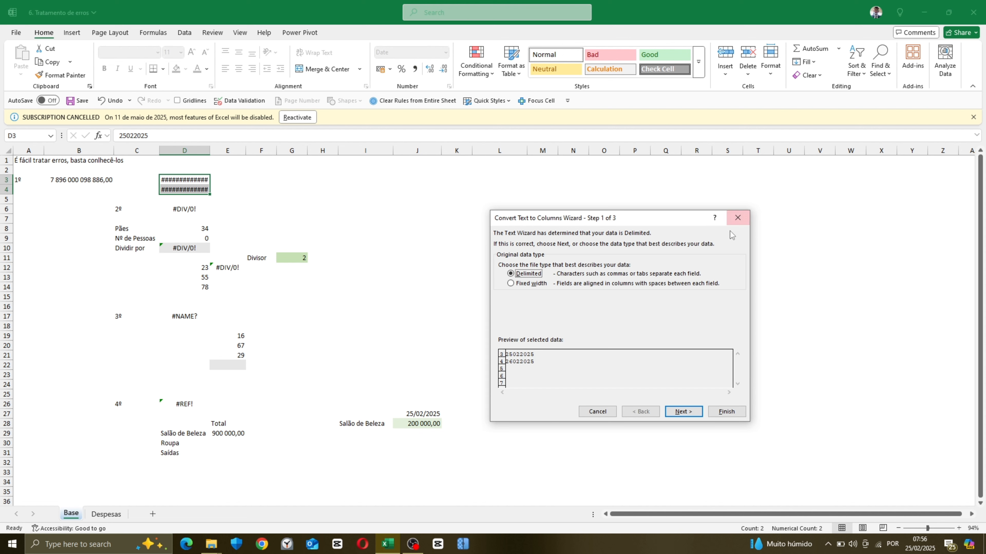
left_click(737, 218)
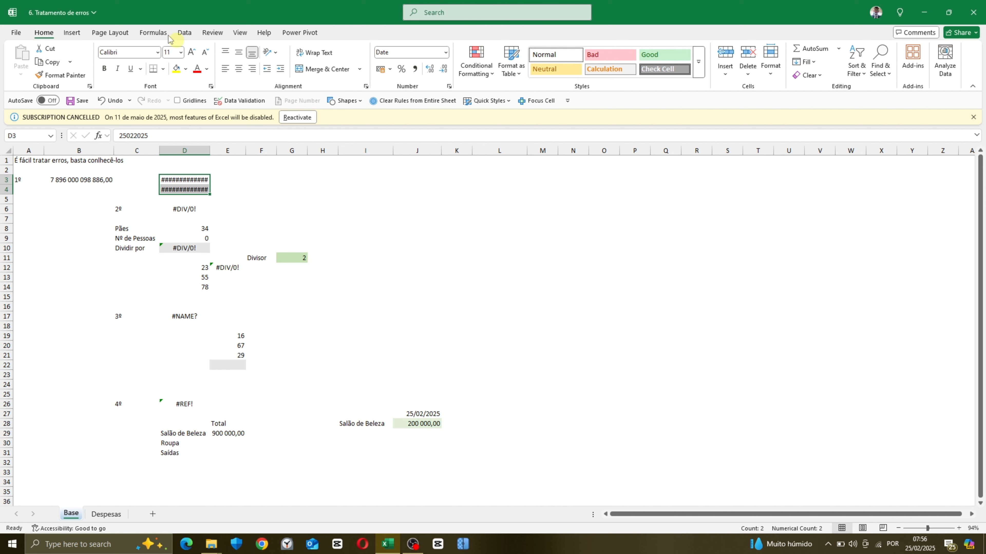
Convert the selected cells D3:D4 into real dates with Text to Columns, using Delimited data and the DMY date format.
left_click(185, 34)
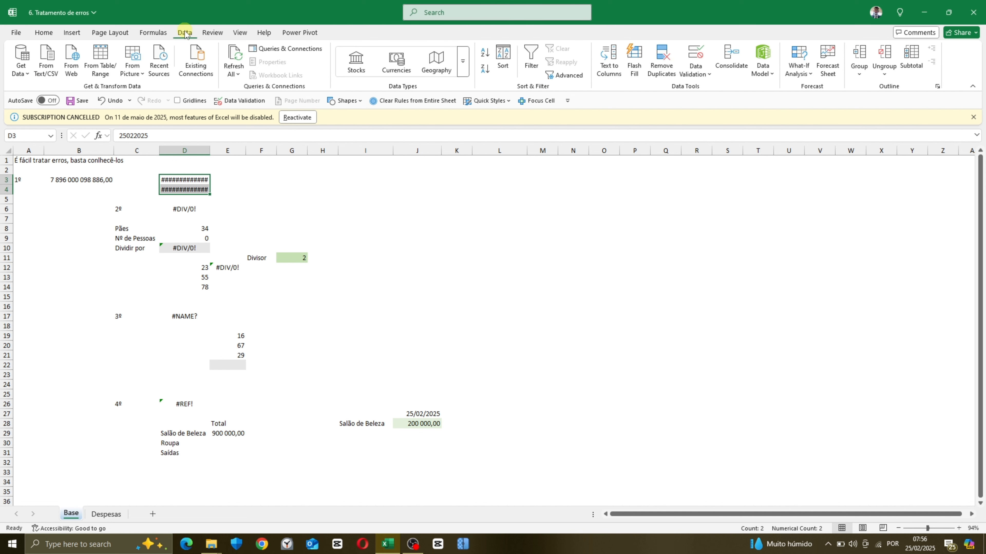
left_click(610, 60)
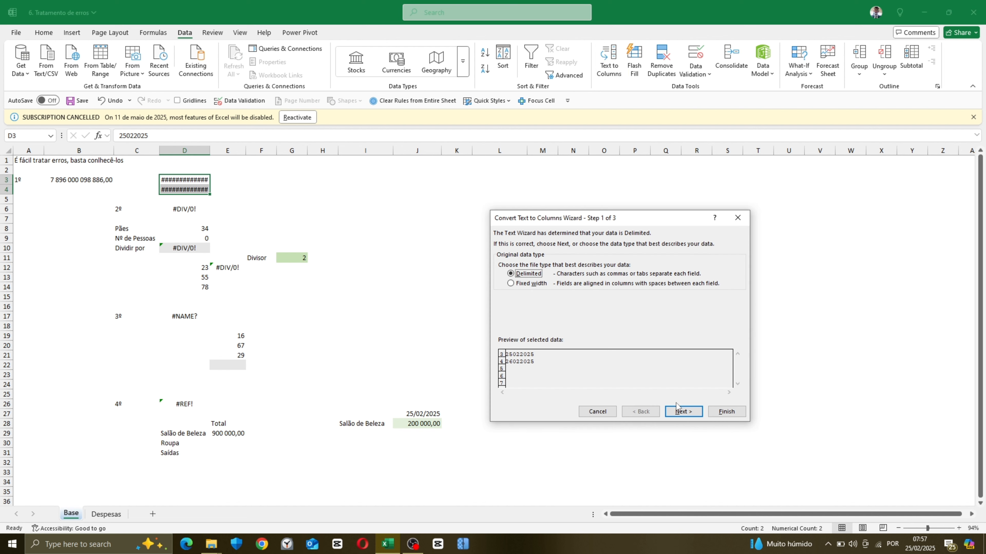
left_click(684, 412)
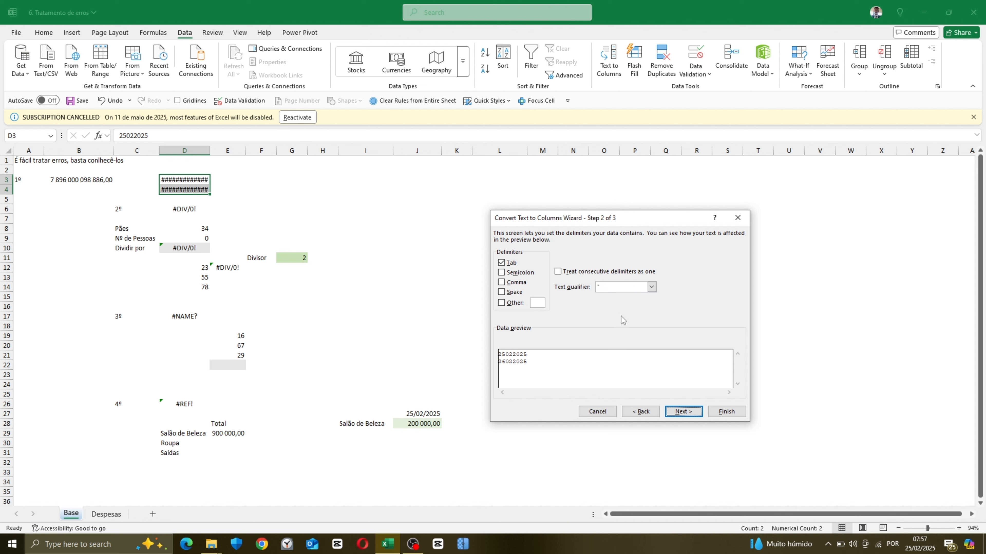
left_click(686, 413)
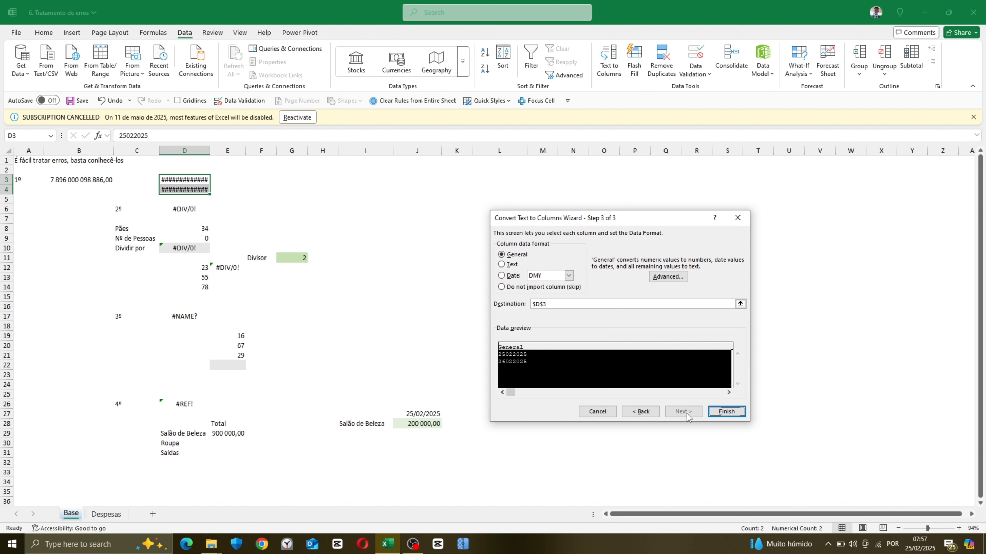
left_click(513, 280)
left_click(568, 276)
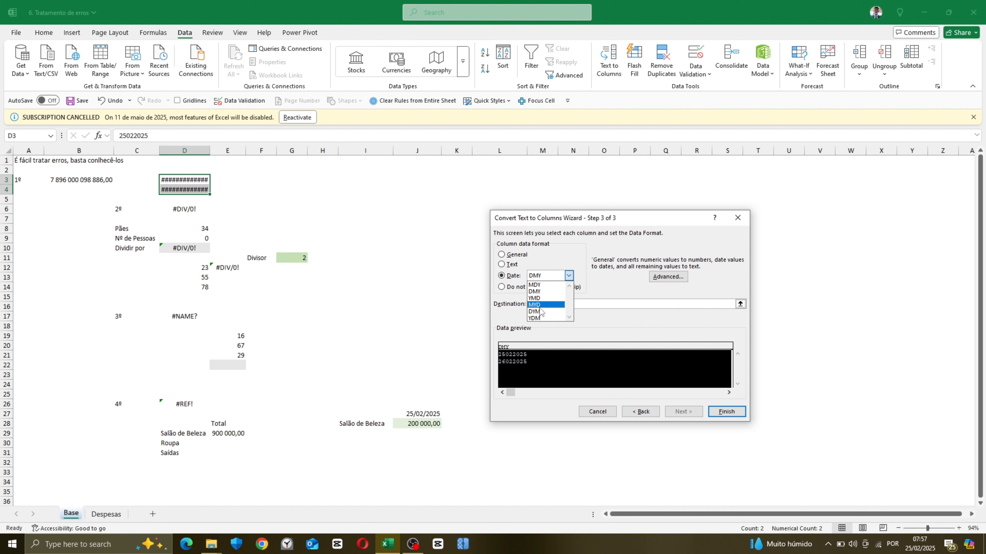
left_click(570, 276)
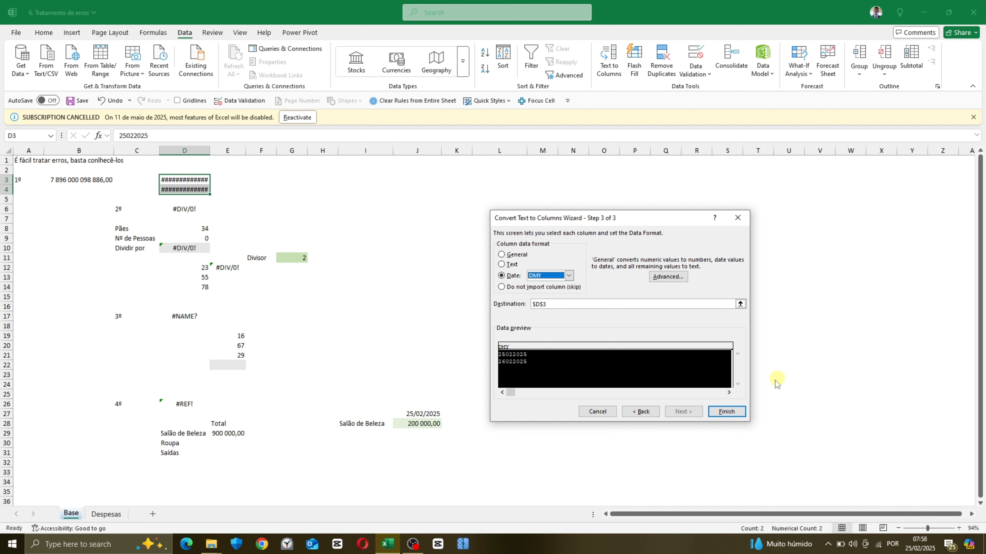
left_click(725, 411)
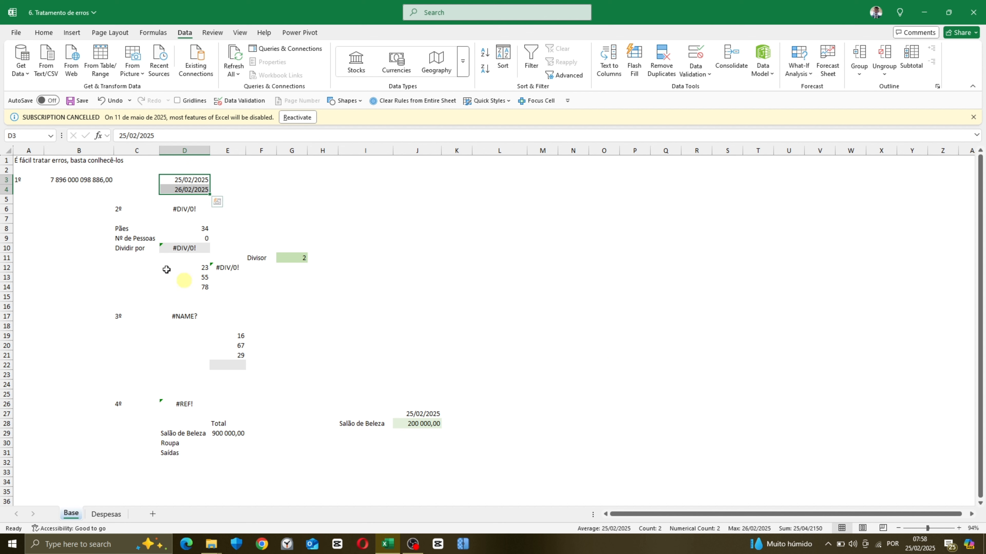
Inspect the division formula in cell D10 and set the number of people in D9 to 2.
left_click(184, 210)
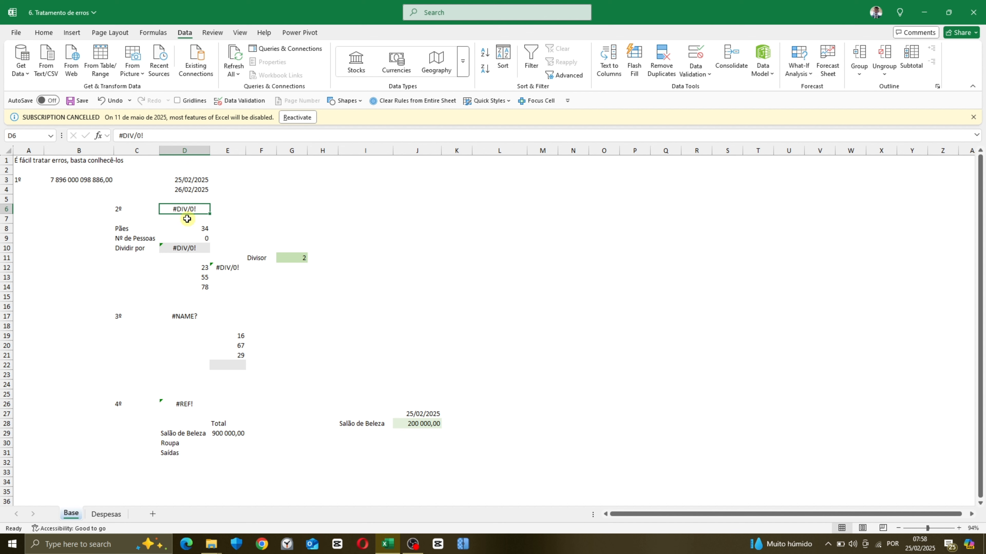
left_click(192, 247)
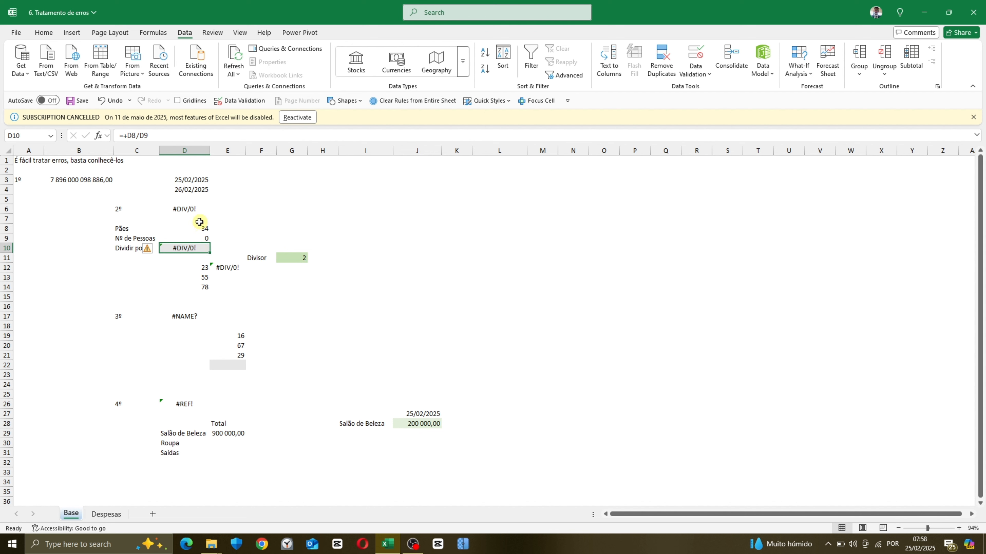
double_click(204, 249)
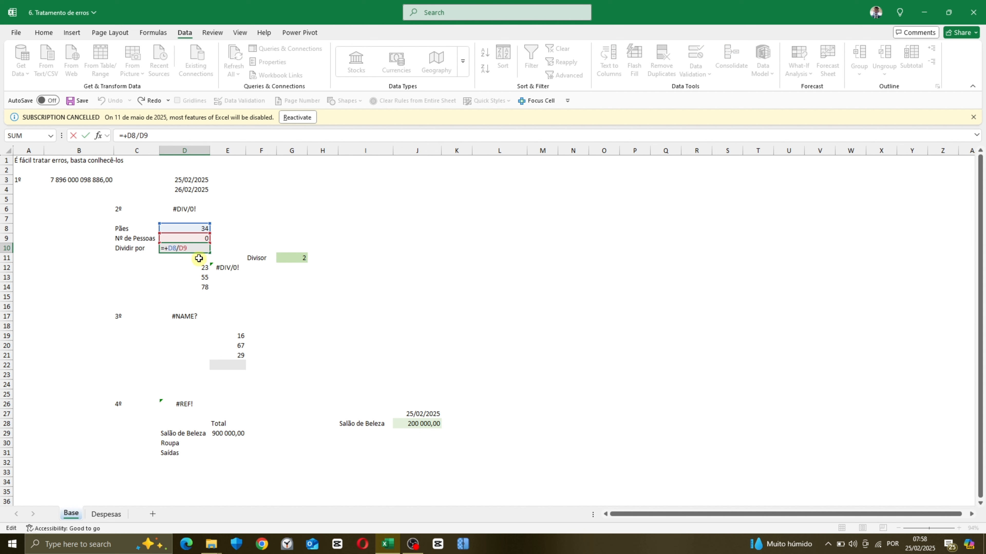
key("ctrl+Return")
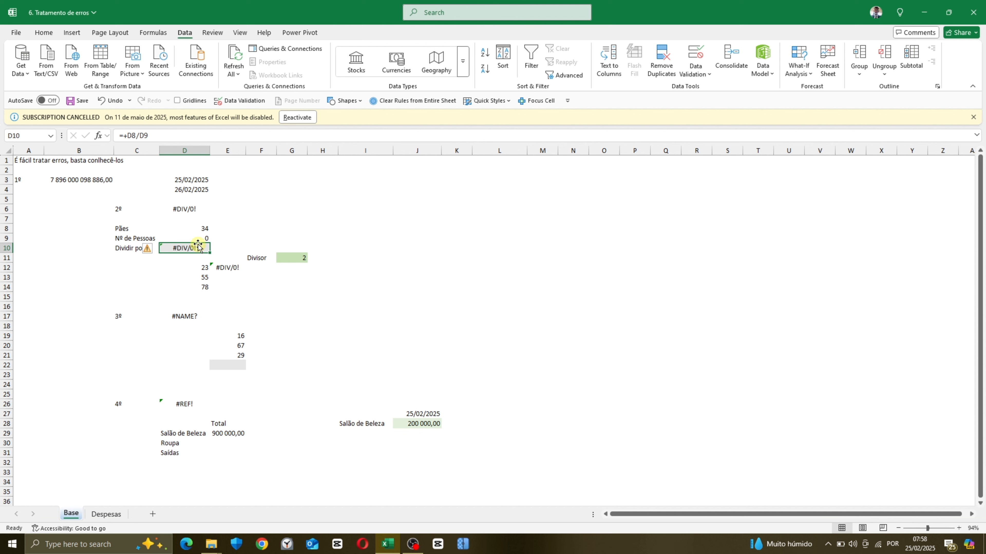
left_click(202, 237)
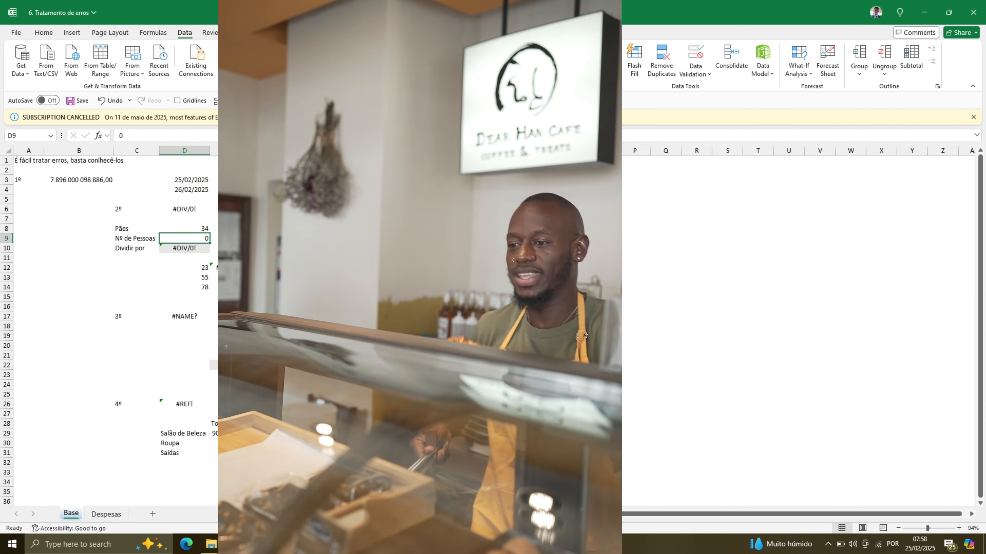
type("2")
key("Return")
Correct the formula in cell E12 so it divides D12 by the divisor in G11.
left_click(232, 268)
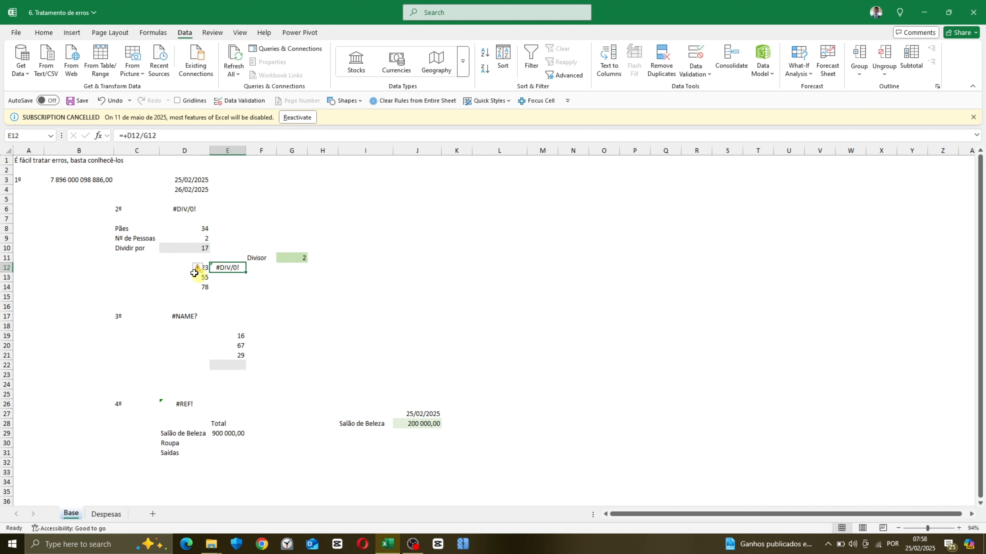
double_click(232, 268)
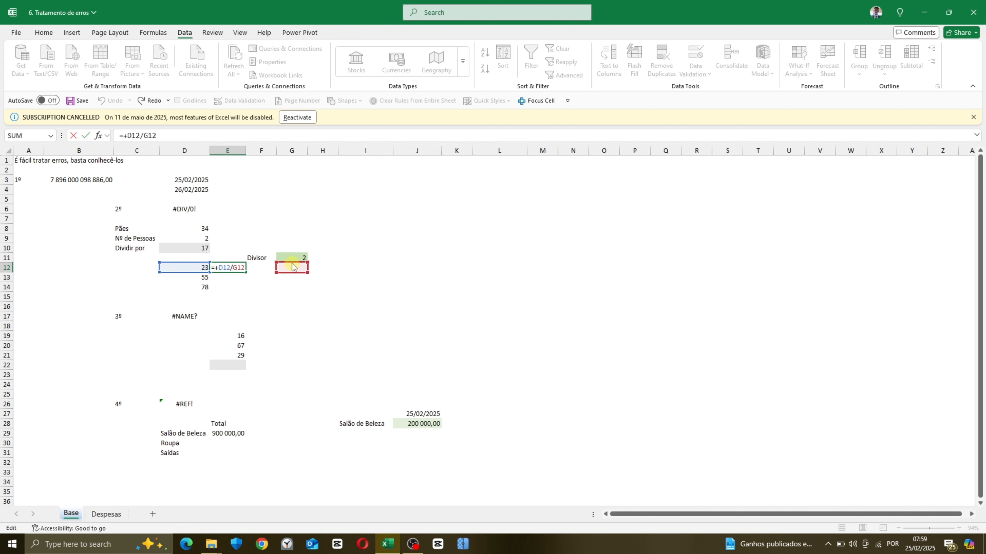
left_click_drag(292, 267, 293, 257)
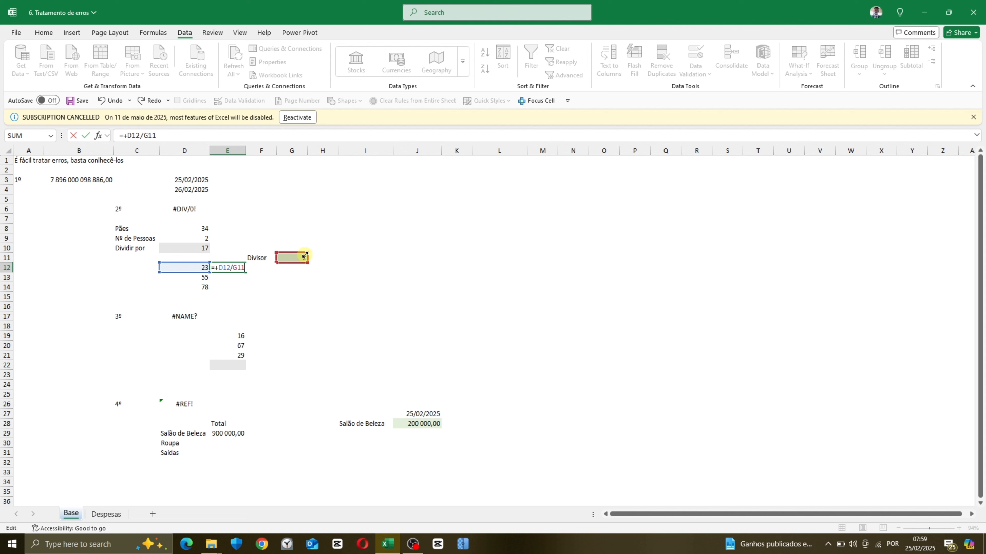
key("Return")
key("Up")
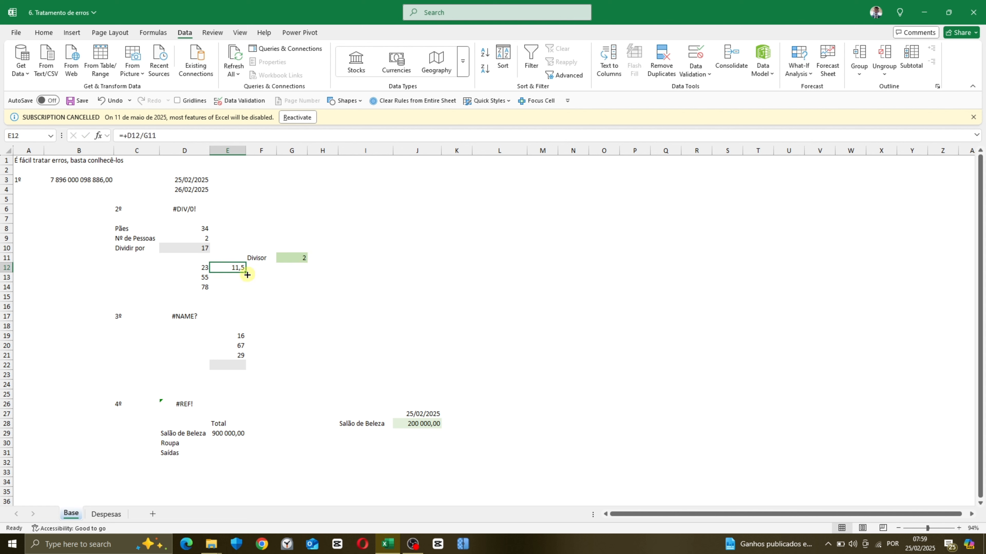
Fill the E12 formula down to E14 and inspect the references in E13's formula.
left_click_drag(247, 275, 249, 294)
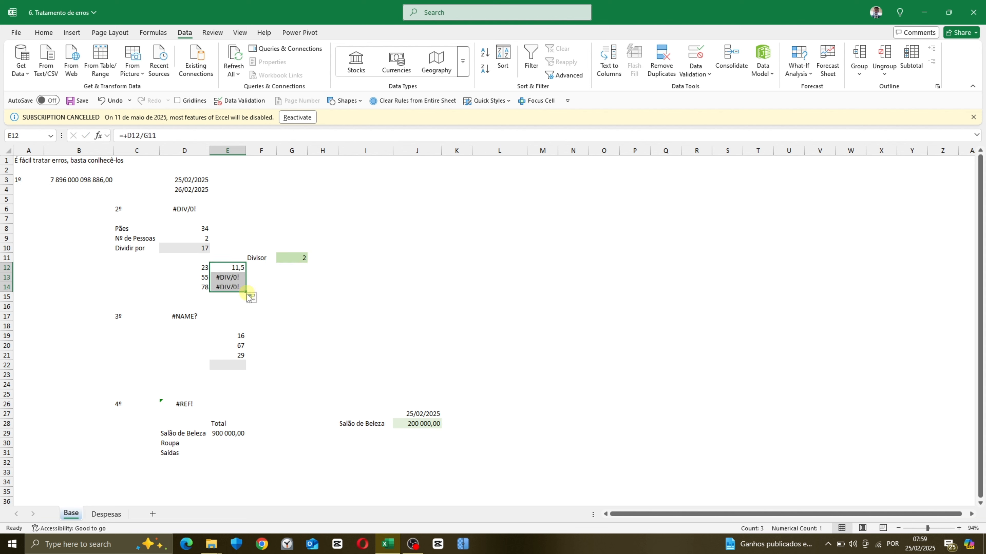
left_click(227, 278)
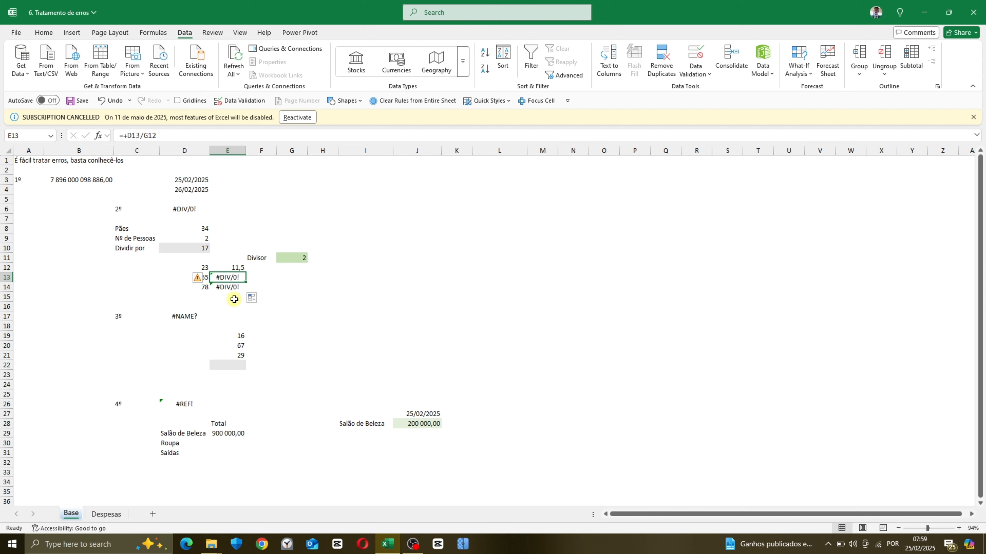
left_click(203, 277)
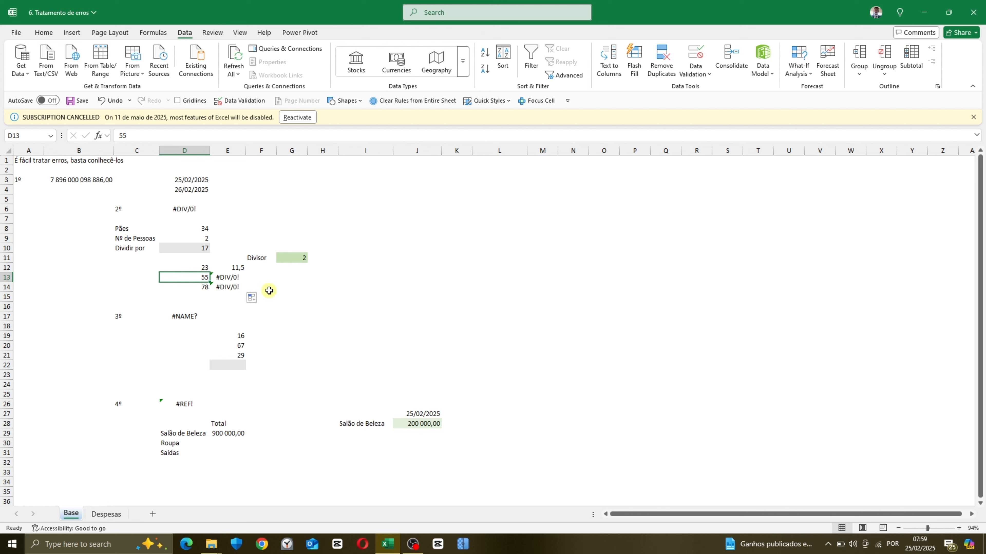
double_click(237, 278)
key("Escape")
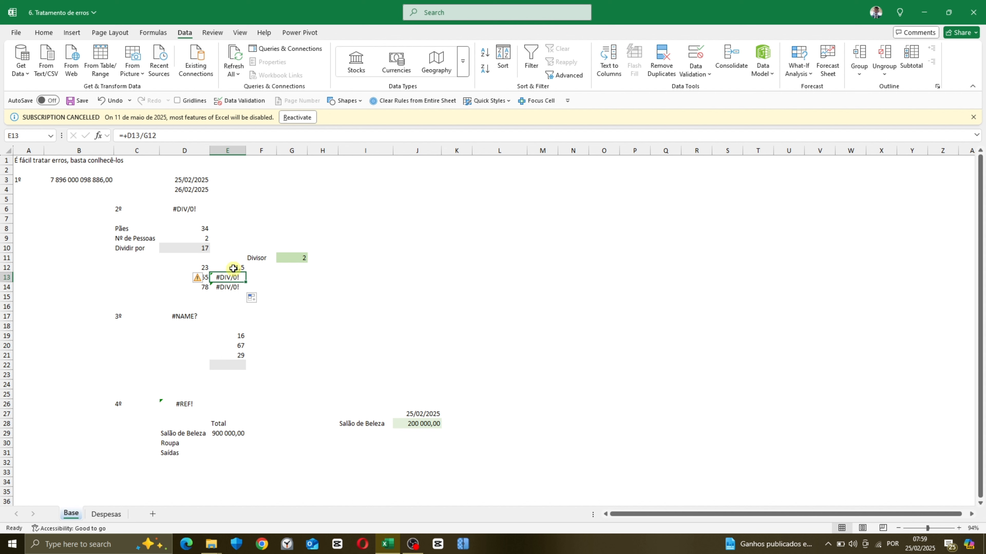
Lock the divisor's row in the E12 formula as G$11 and fill the formula down to E14.
double_click(233, 268)
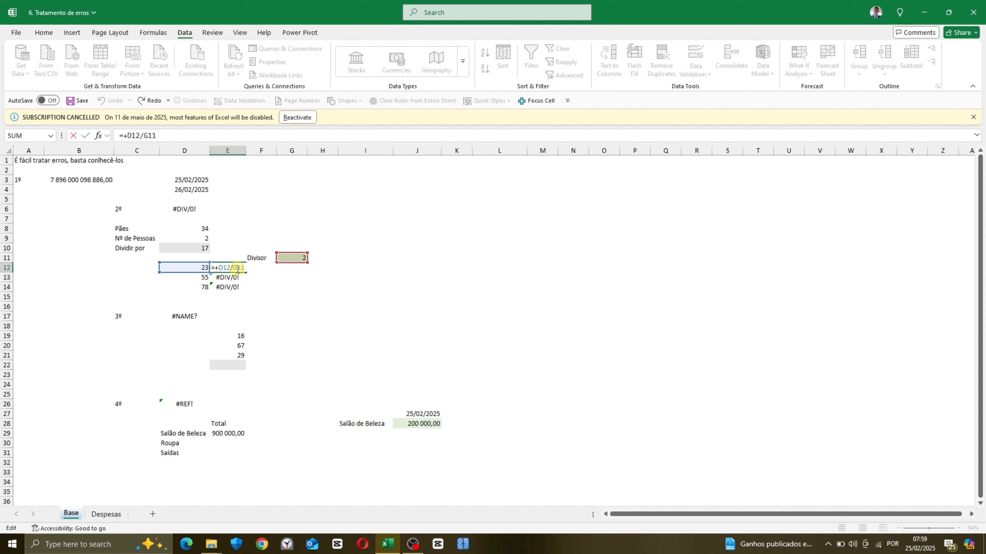
left_click(237, 268)
type("$")
key("ctrl+Return")
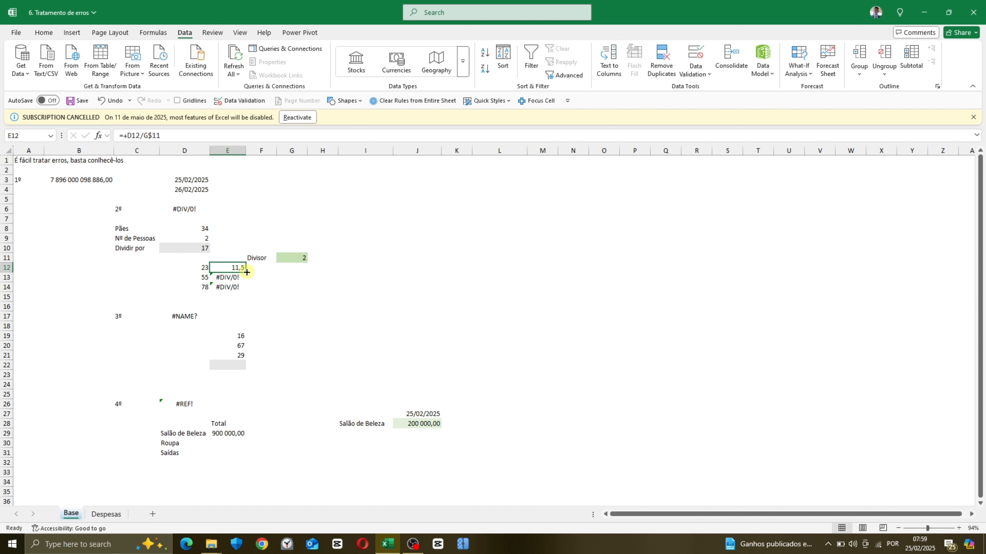
left_click_drag(247, 272, 243, 292)
left_click(244, 291)
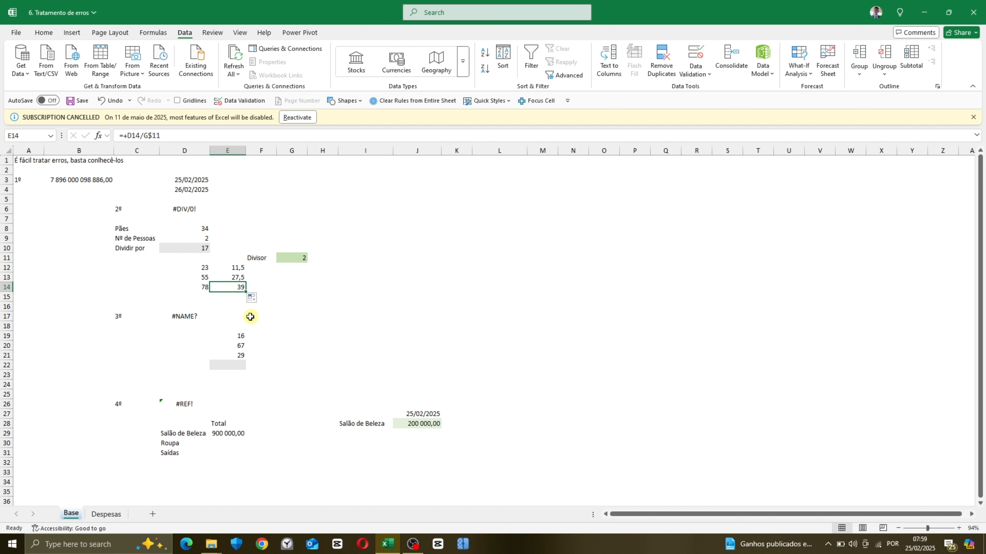
Try to total E19:E21 in cell E22 with the misspelled function sima to demonstrate the #NAME? error.
left_click(186, 318)
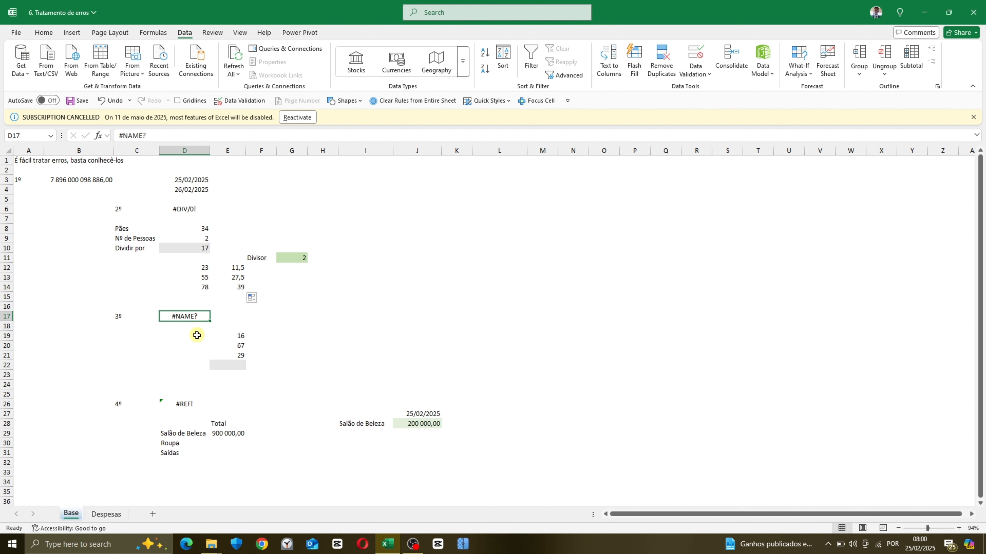
left_click(227, 373)
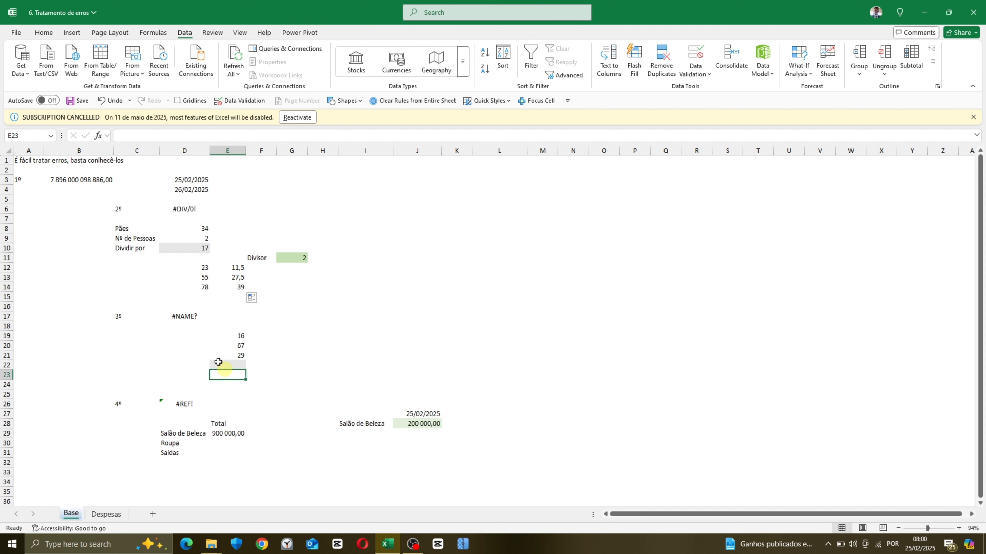
left_click(175, 316)
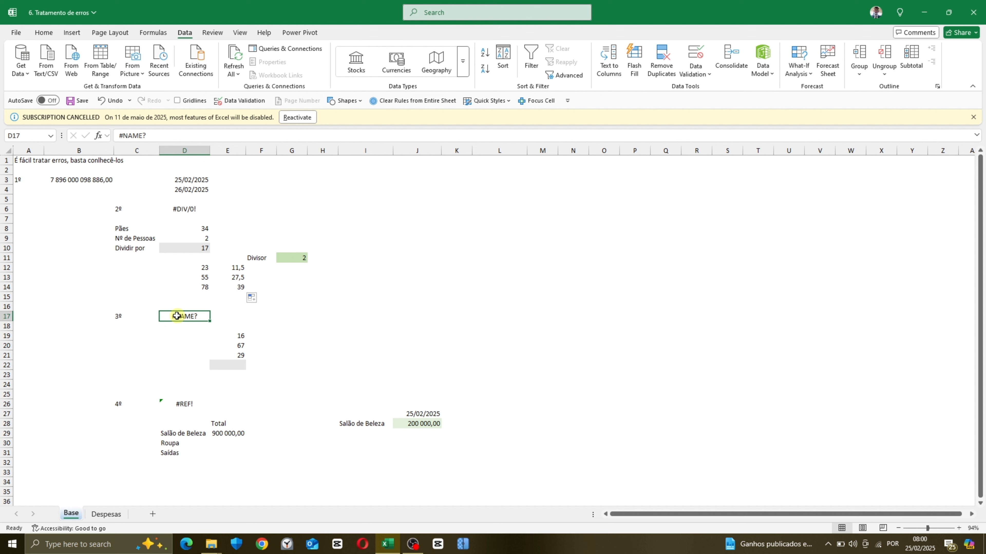
left_click(227, 365)
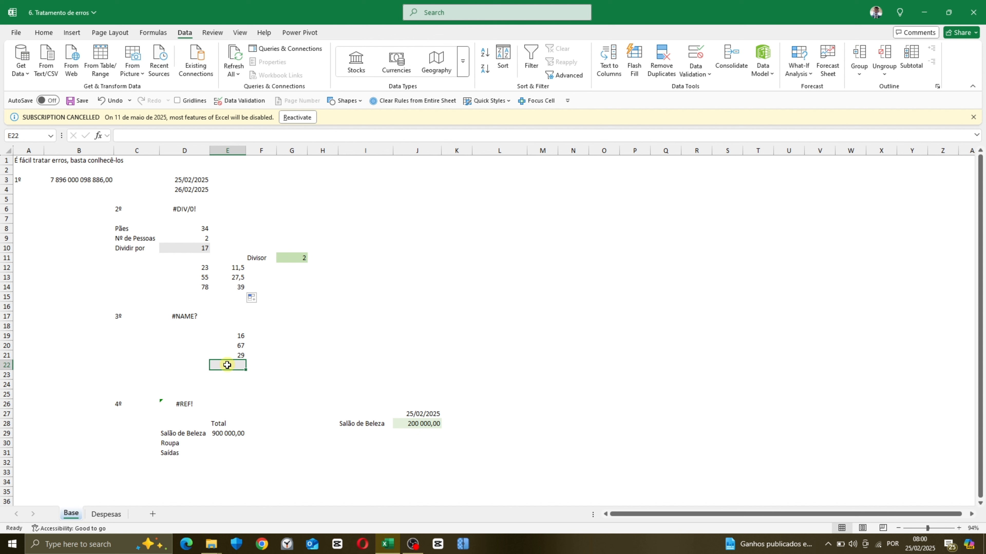
type("=")
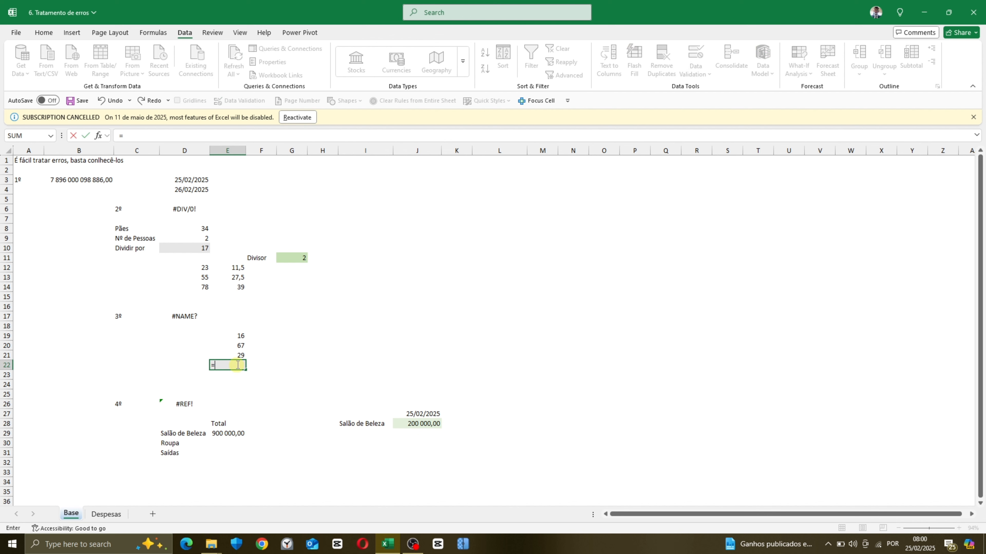
type("sima(")
left_click_drag(236, 334, 232, 358)
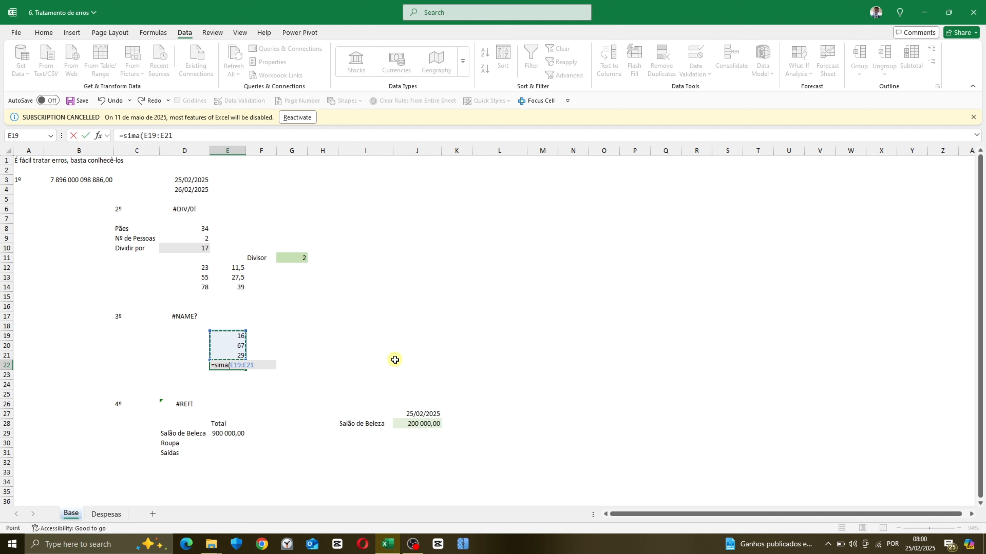
type(")")
key("ctrl+Return")
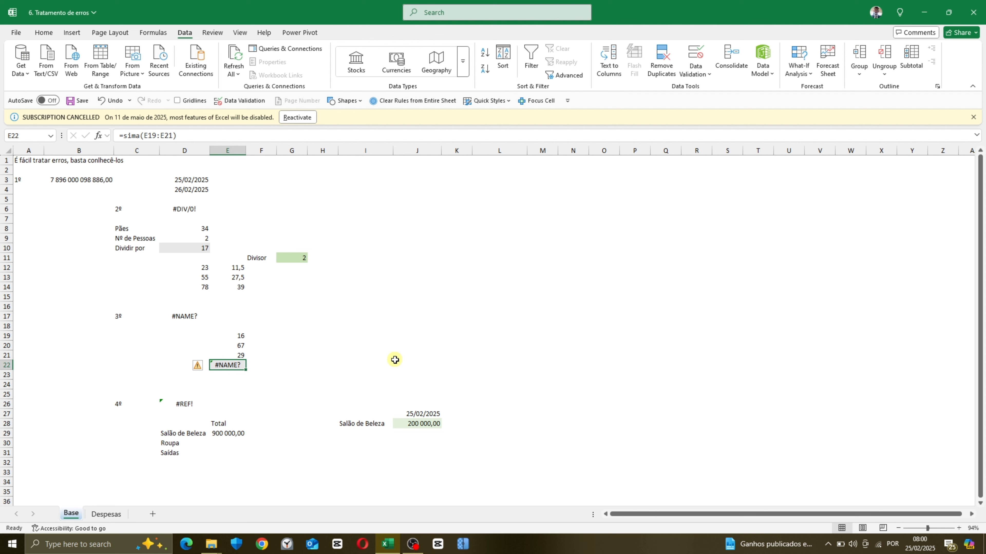
Replace the formula in E22 with SUM over the range E19:E21.
type("=sum")
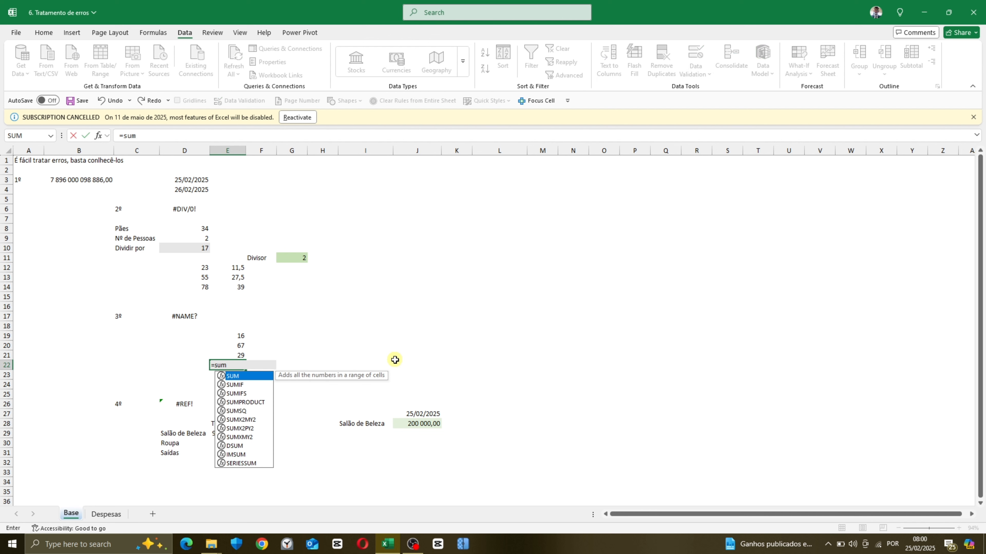
type(")")
key("BackSpace")
type("(")
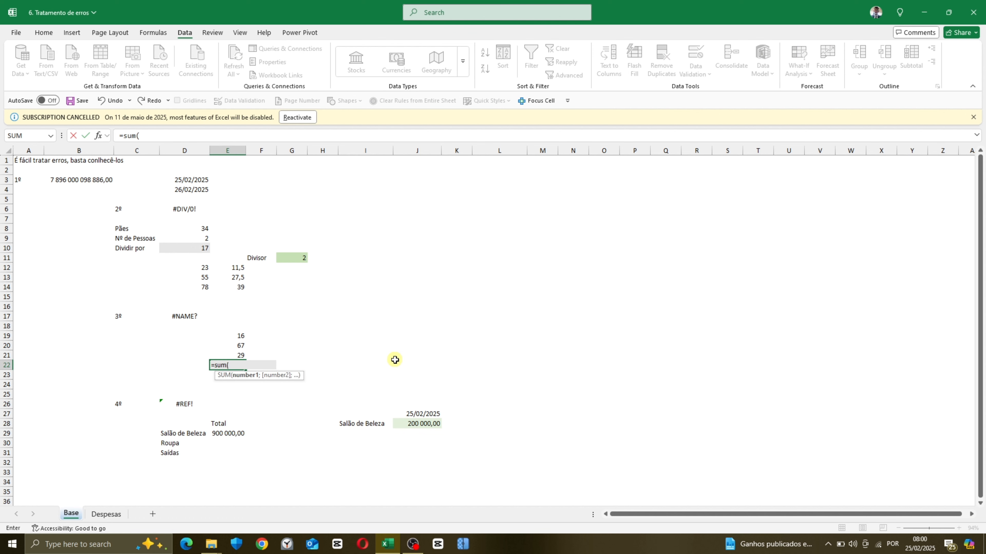
left_click(241, 337)
key("shift+Down")
key("shift+Down")
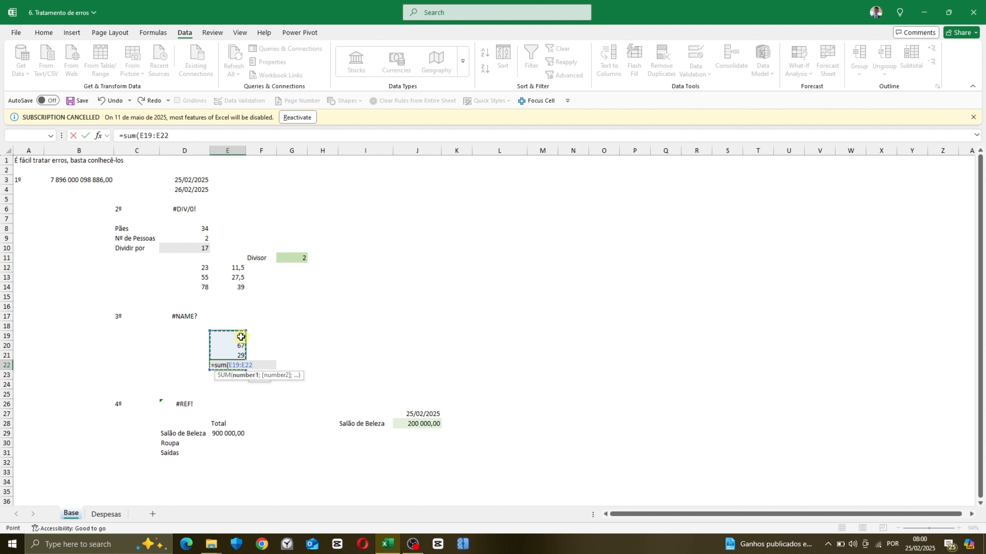
key("Return")
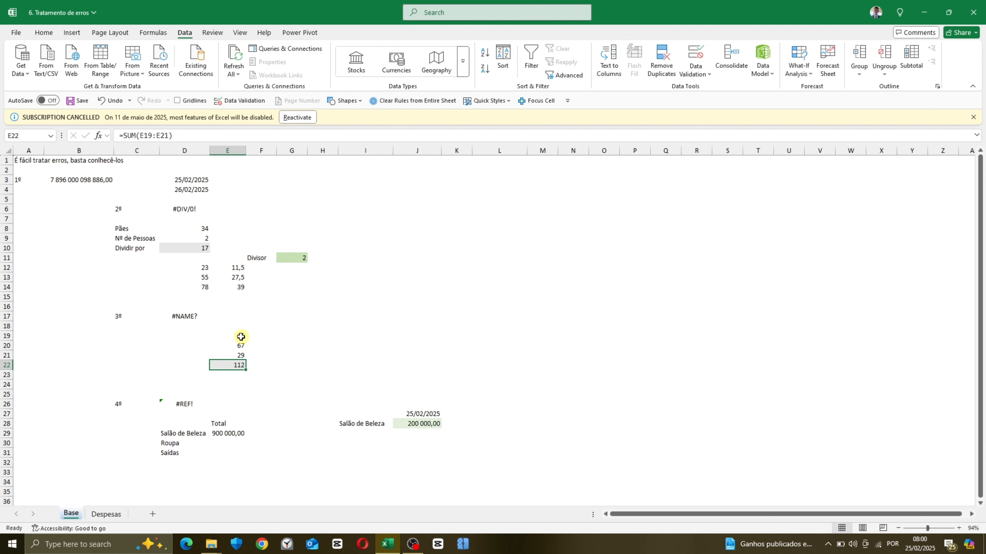
Inspect the #REF! example in D26, the total formula in E29 and its source cells J28 and Despesas B5.
left_click(183, 405)
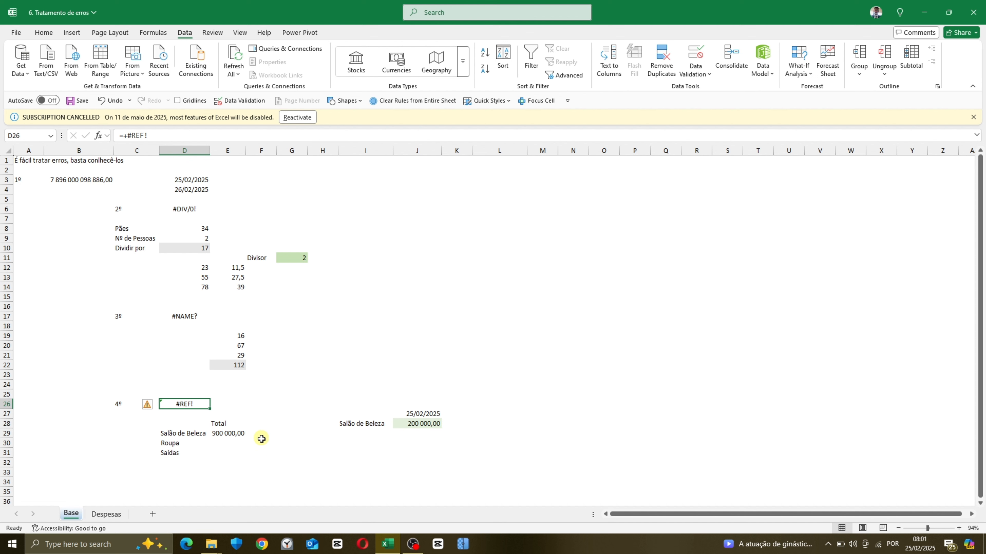
left_click(230, 433)
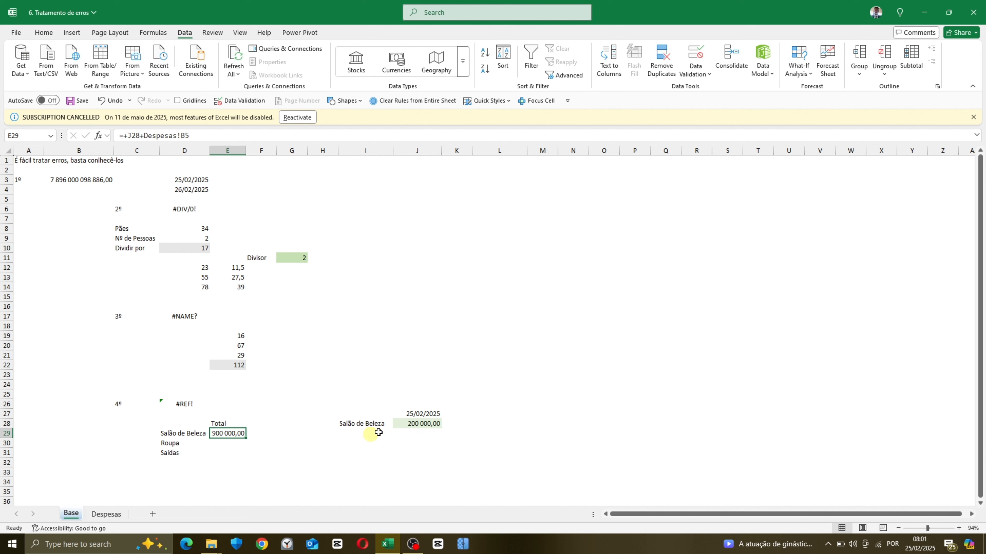
left_click(419, 424)
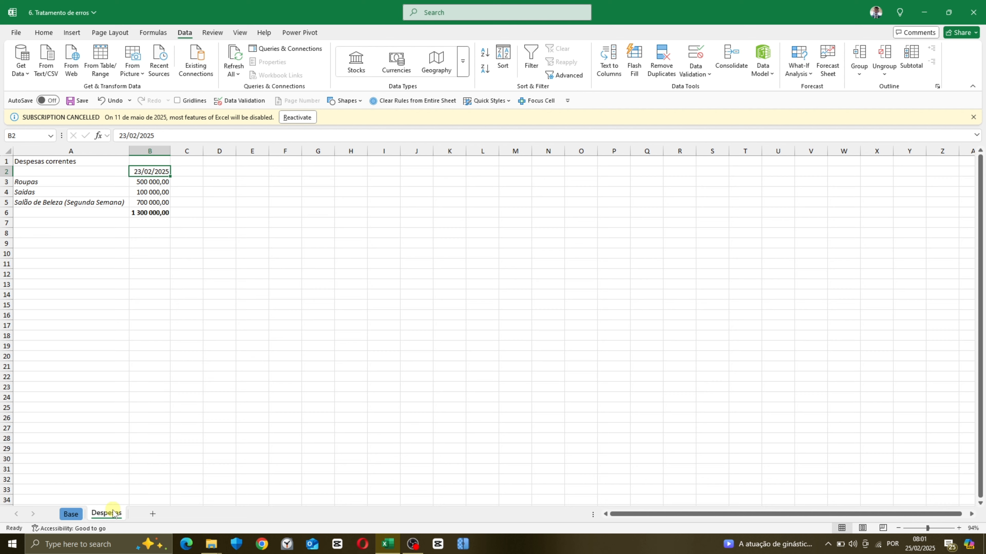
left_click(113, 513)
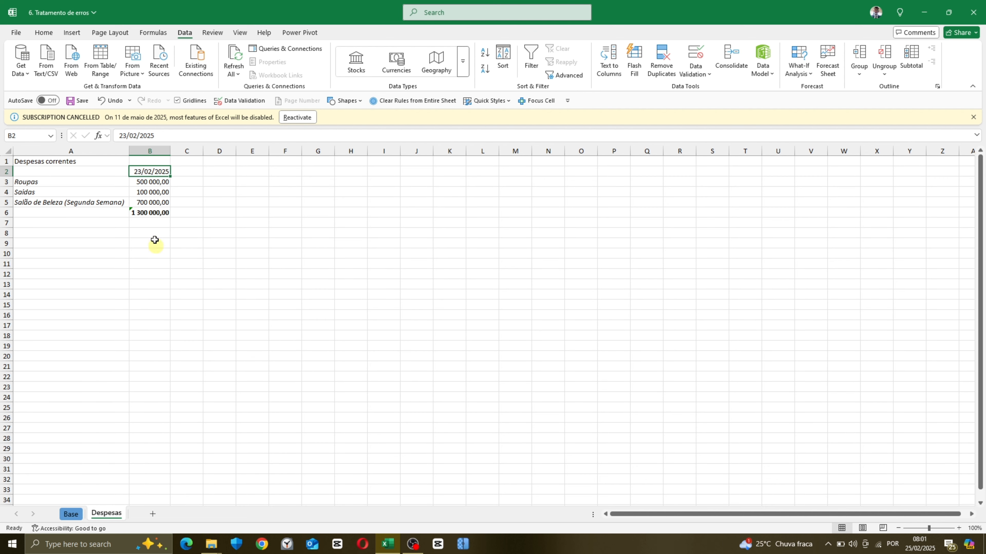
left_click(163, 203)
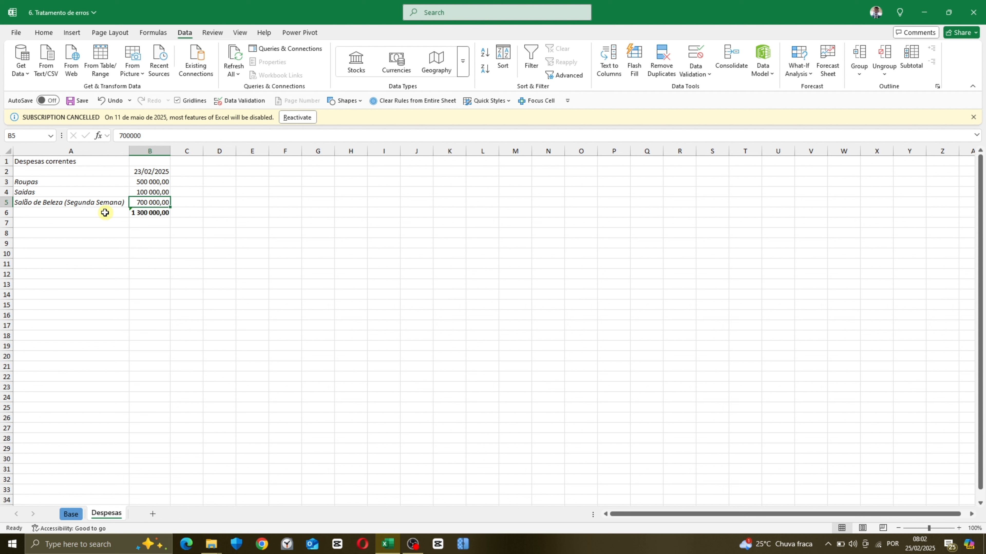
Set the date in cell B2 of the Despesas sheet to 24/02/2025.
double_click(143, 169)
key("BackSpace")
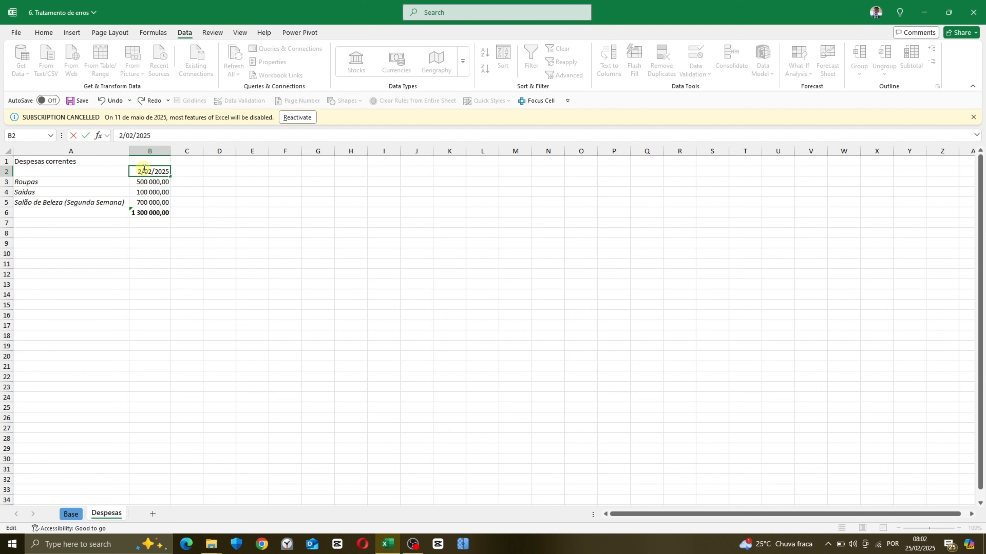
type("4")
key("Return")
left_click(148, 199)
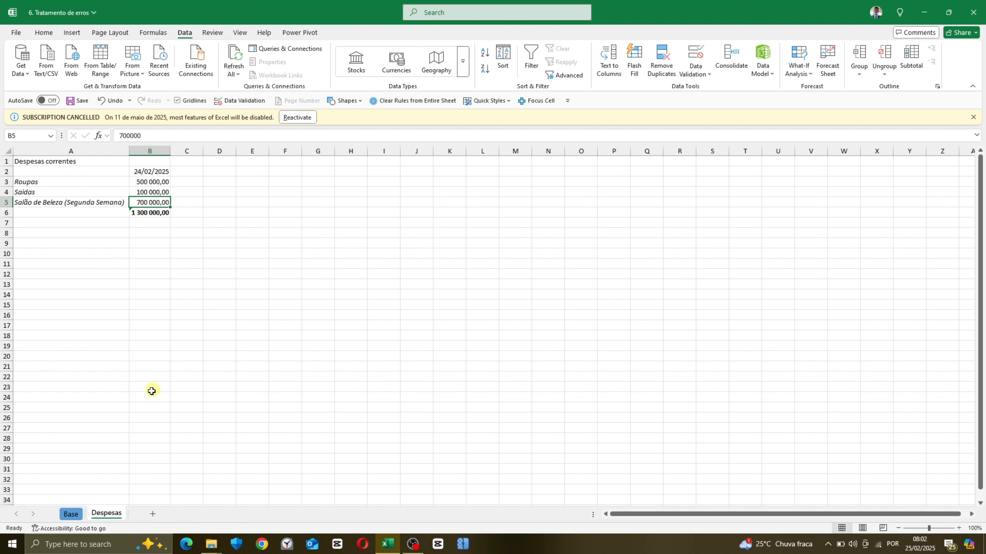
On the Base sheet, examine the Despesas!B5 reference inside the E29 formula, leaving the formula as it is.
left_click(71, 514)
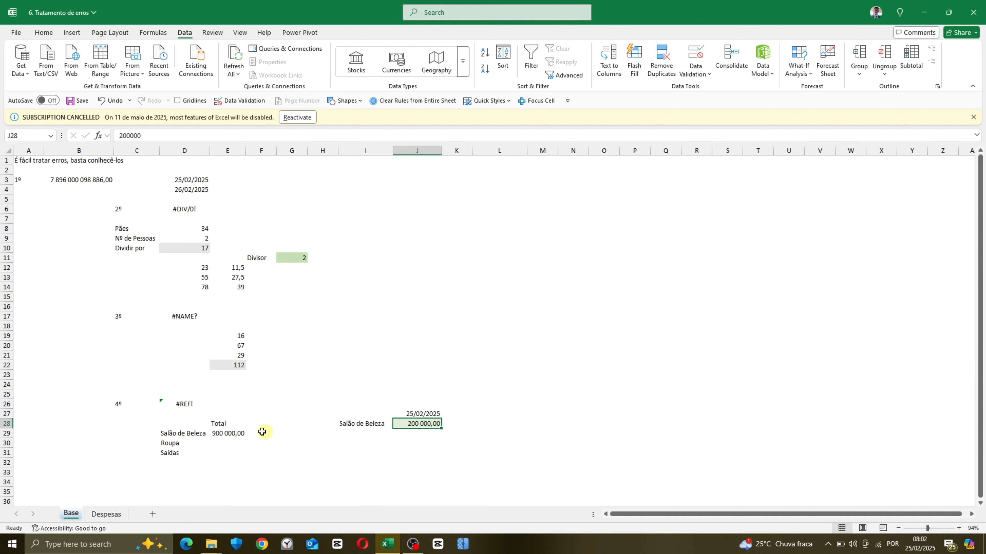
double_click(238, 434)
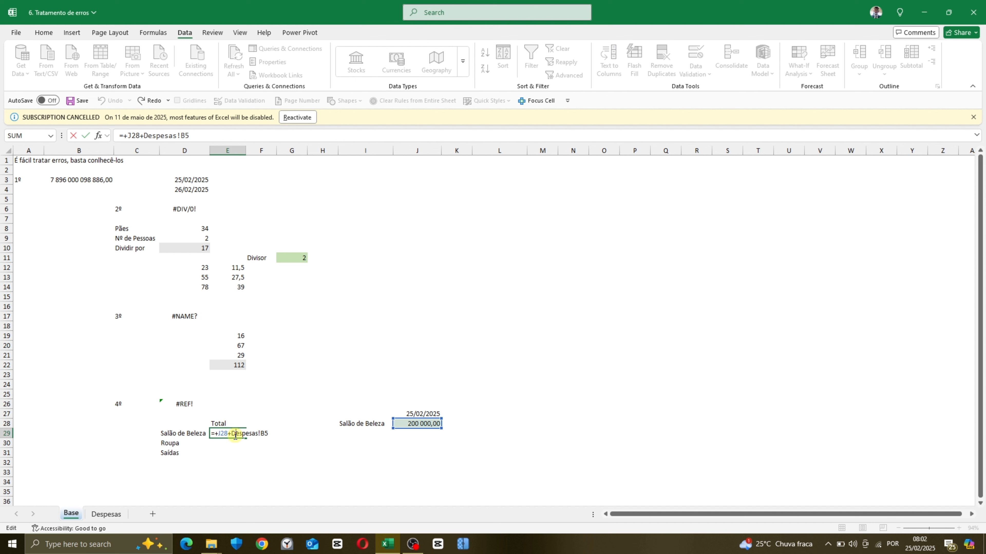
left_click_drag(231, 433, 261, 435)
key("ctrl+Return")
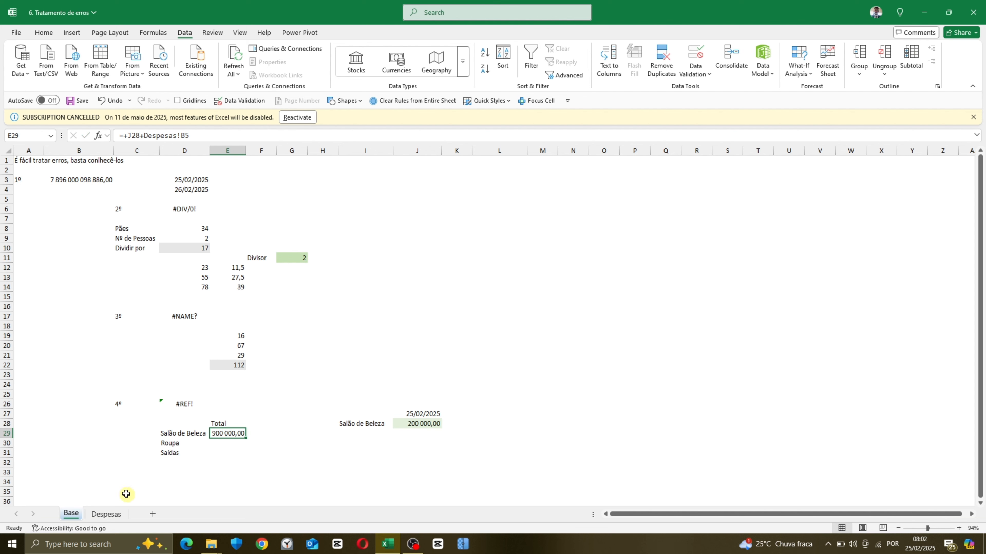
Delete the Despesas sheet from the workbook.
left_click(112, 514)
right_click(115, 514)
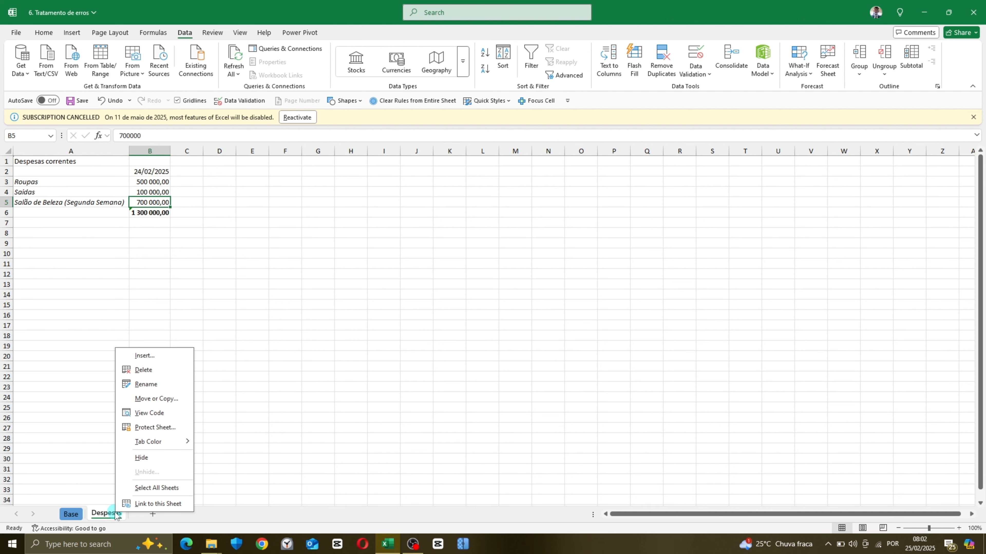
left_click(139, 371)
key("Return")
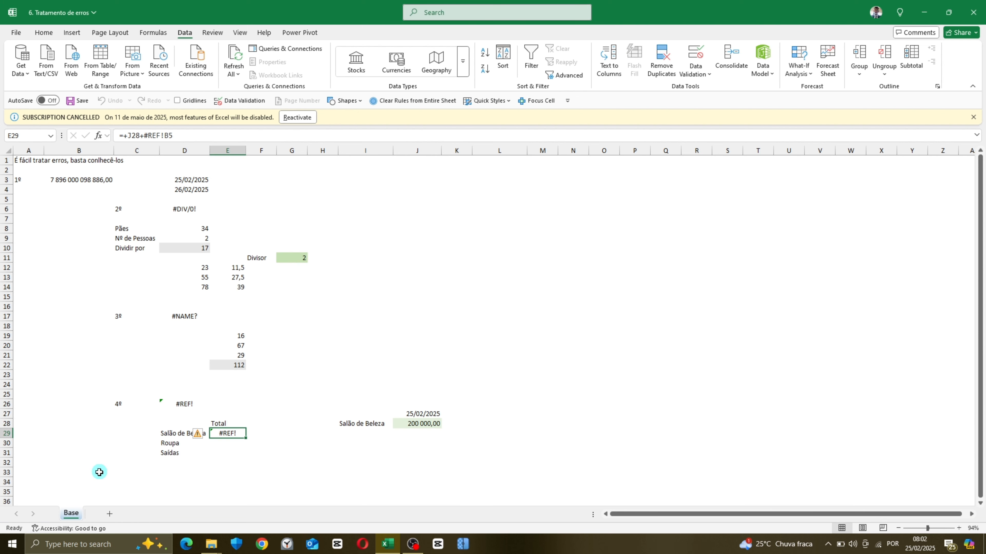
Examine the sheet reference inside the Salão de Beleza total formula in E29.
left_click(255, 461)
left_click(221, 461)
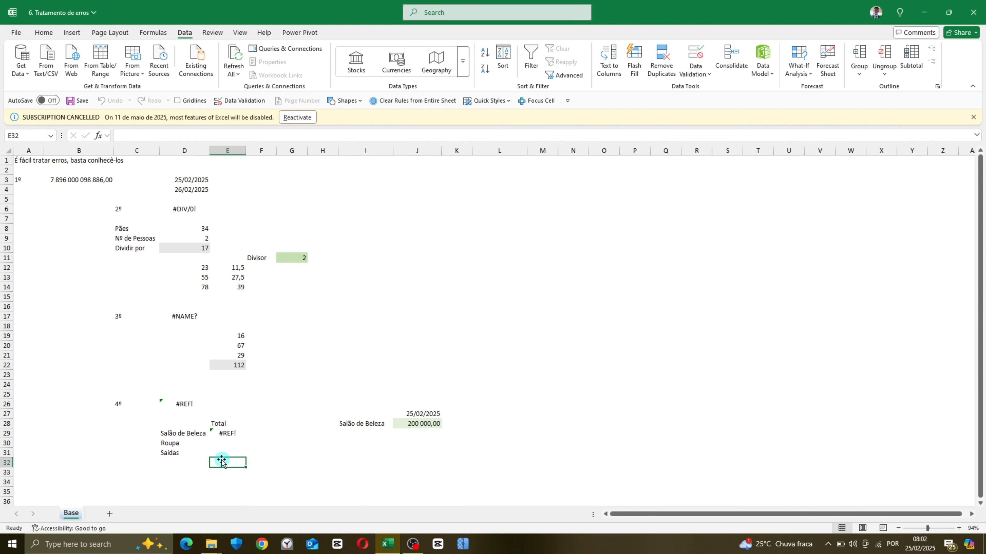
double_click(228, 434)
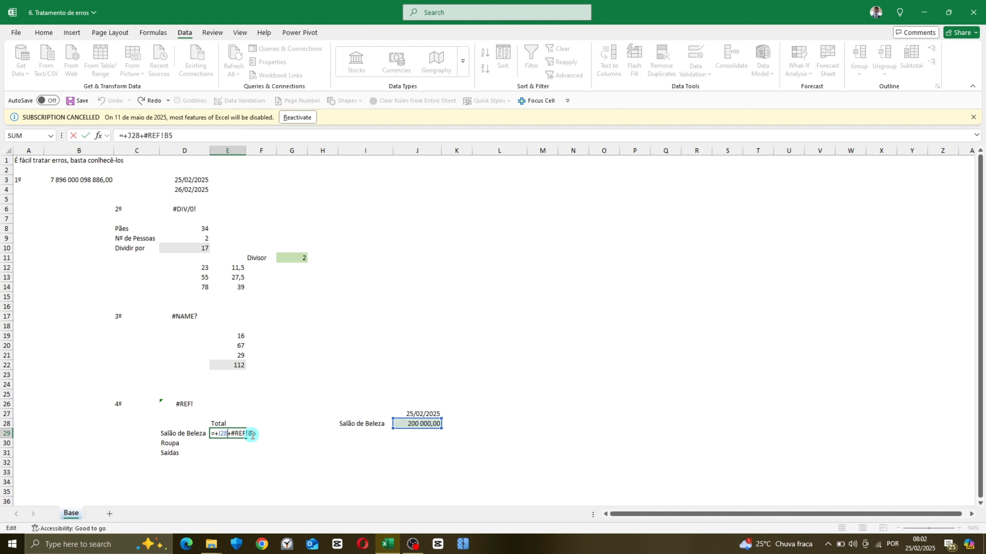
left_click_drag(248, 434, 256, 435)
key("ctrl+Return")
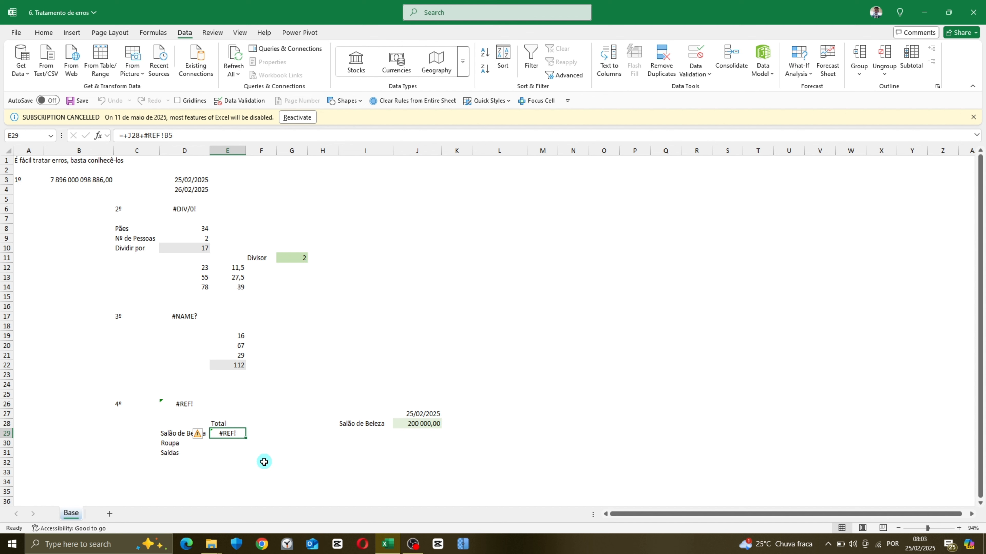
left_click(978, 11)
left_click(689, 339)
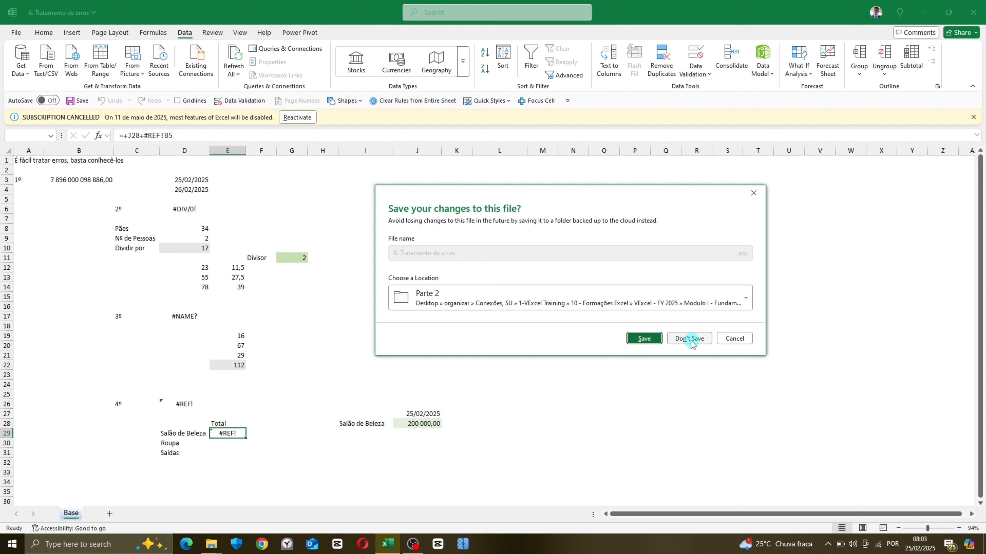
left_click(731, 341)
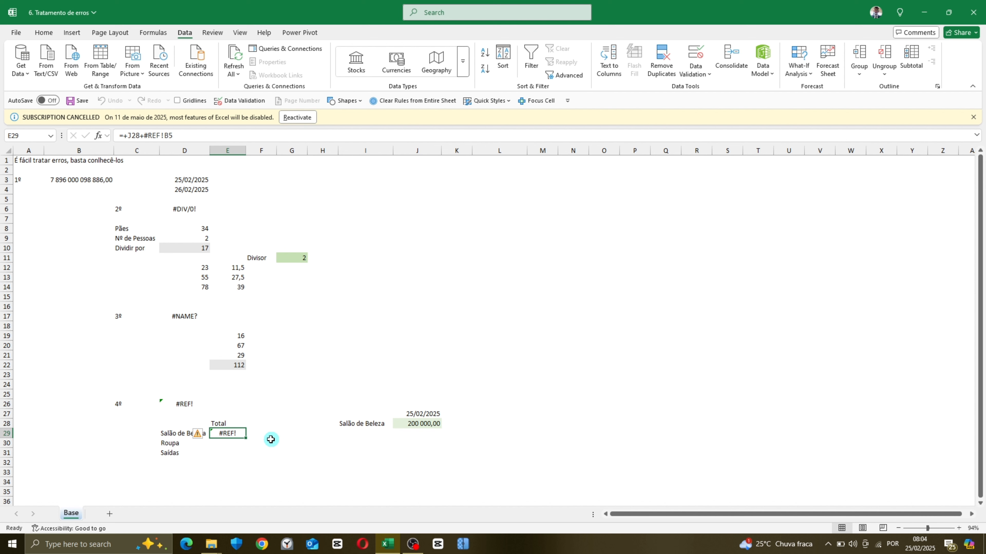
Review the E29 formula once more without changing it, keeping the cell selected.
key("F2")
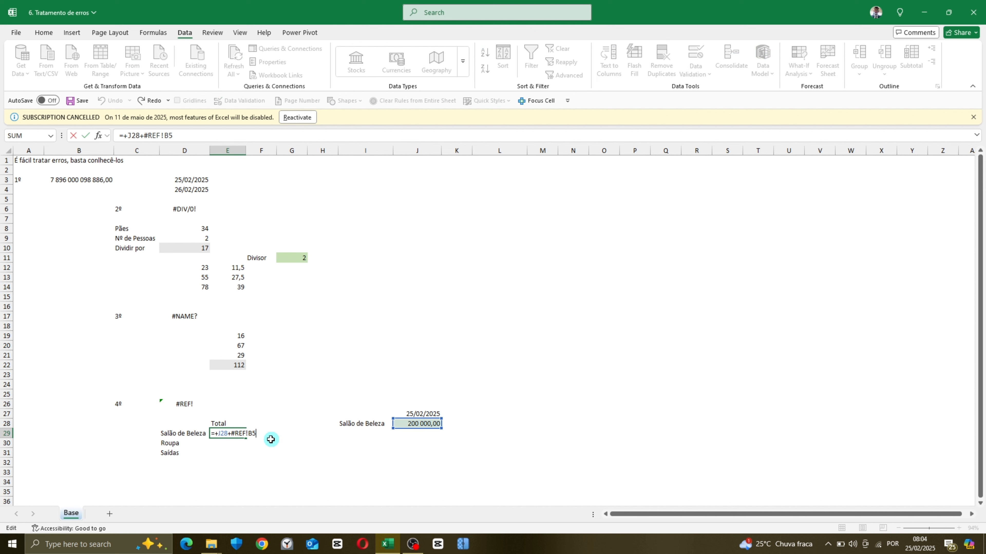
key("Escape")
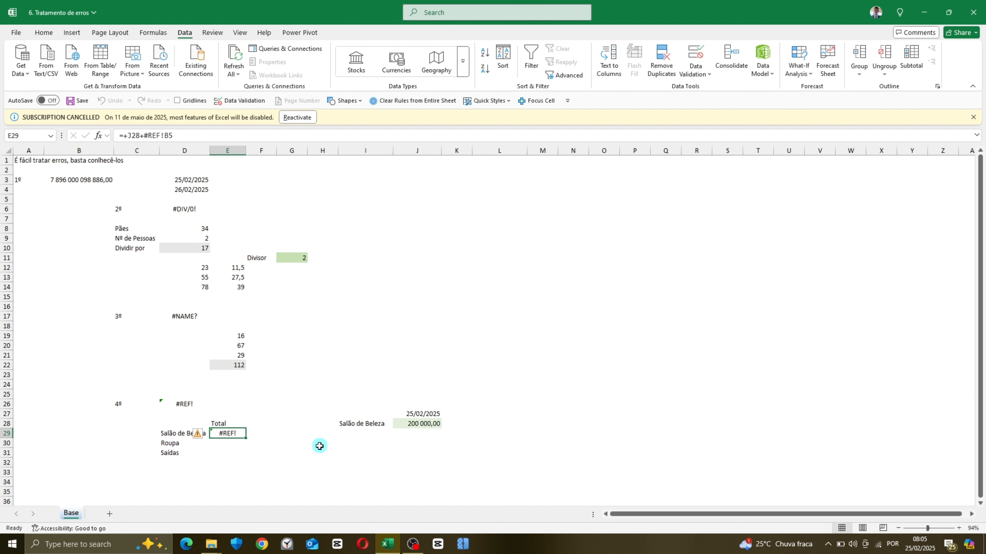
left_click(231, 464)
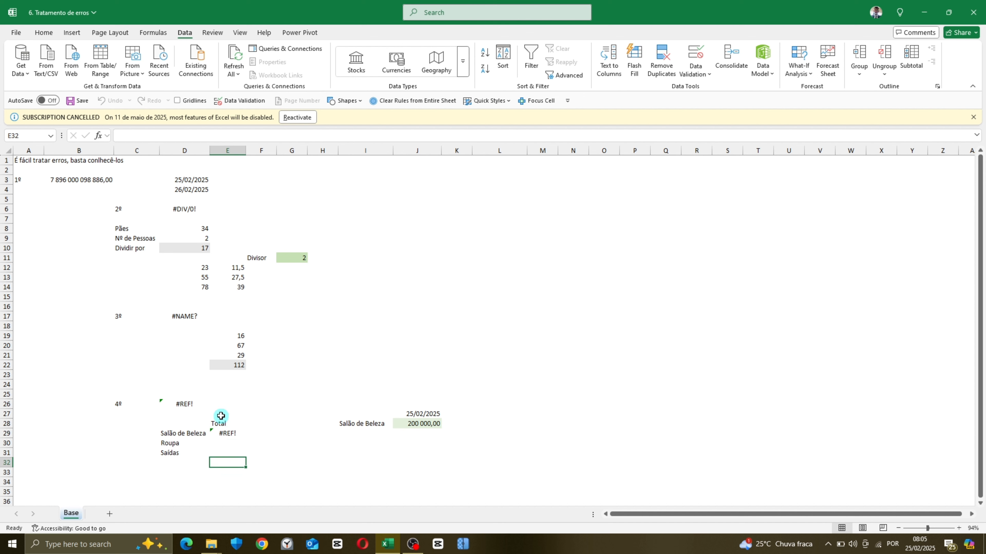
left_click(227, 433)
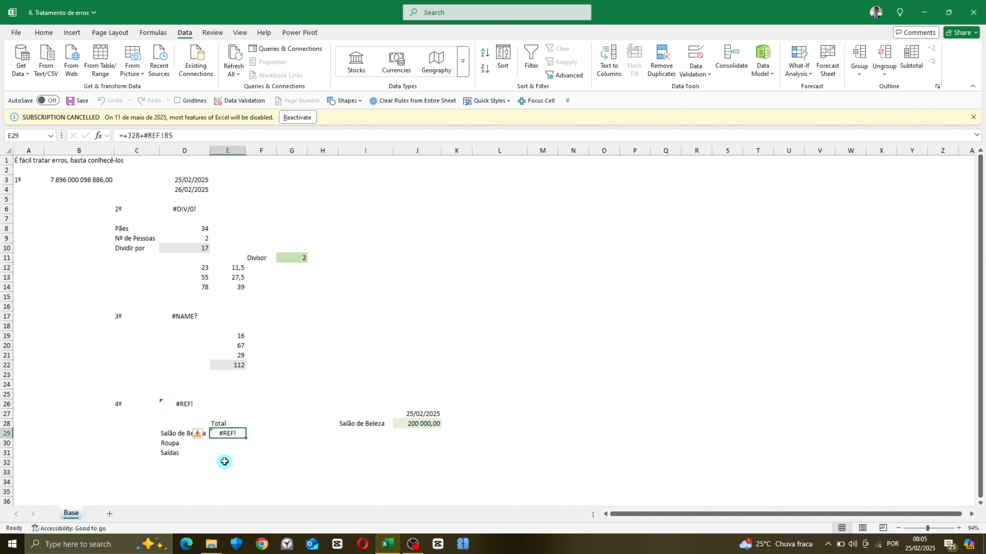
Replace the broken #REF!B5 term in the Salão de Beleza total formula in E29 with 700000, giving =+J28+700000.
left_click(437, 424)
double_click(233, 434)
left_click(259, 435)
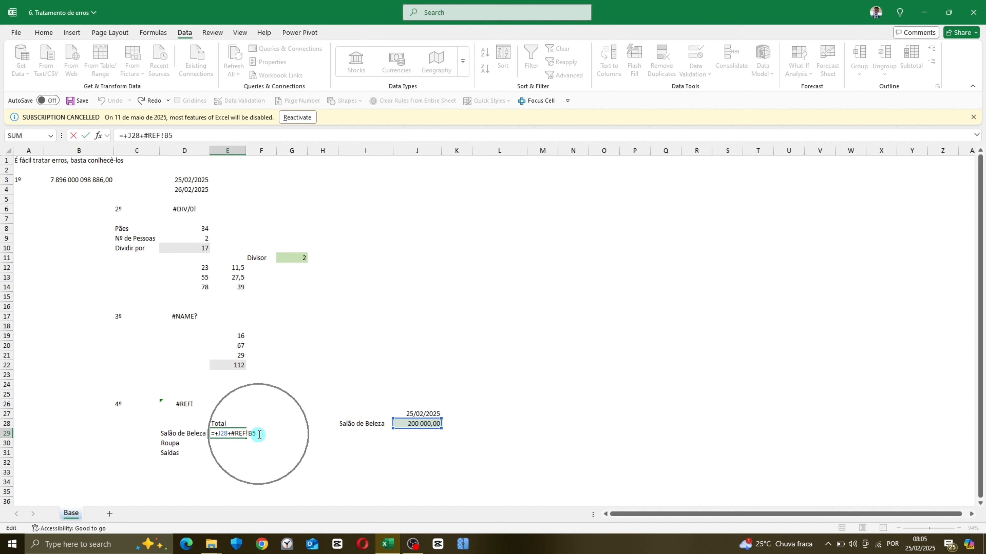
key("shift+Left")
key("shift+Left")
key("shift+Left")
key("shift+Left")
key("shift+Left")
key("shift+Left")
key("shift+Left")
type("700000")
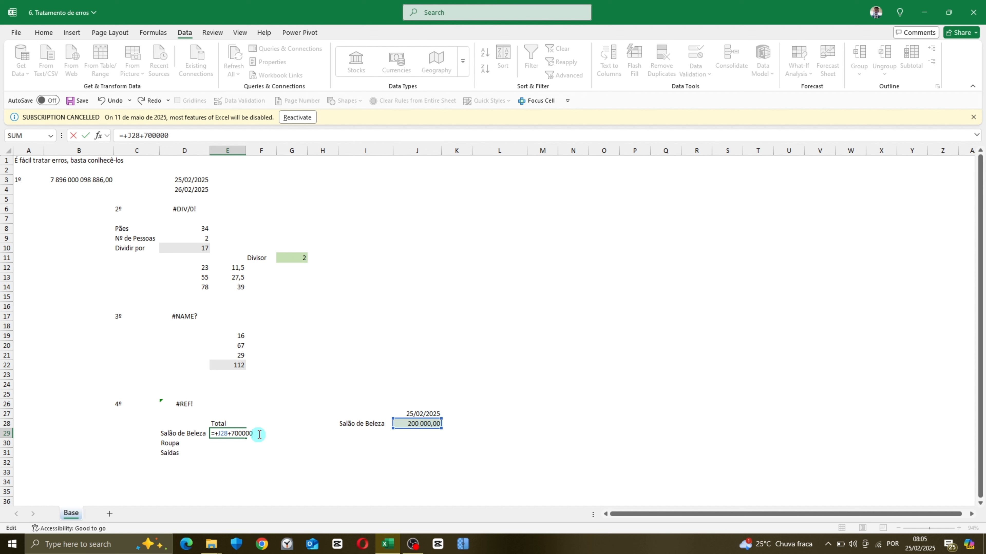
key("ctrl+Return")
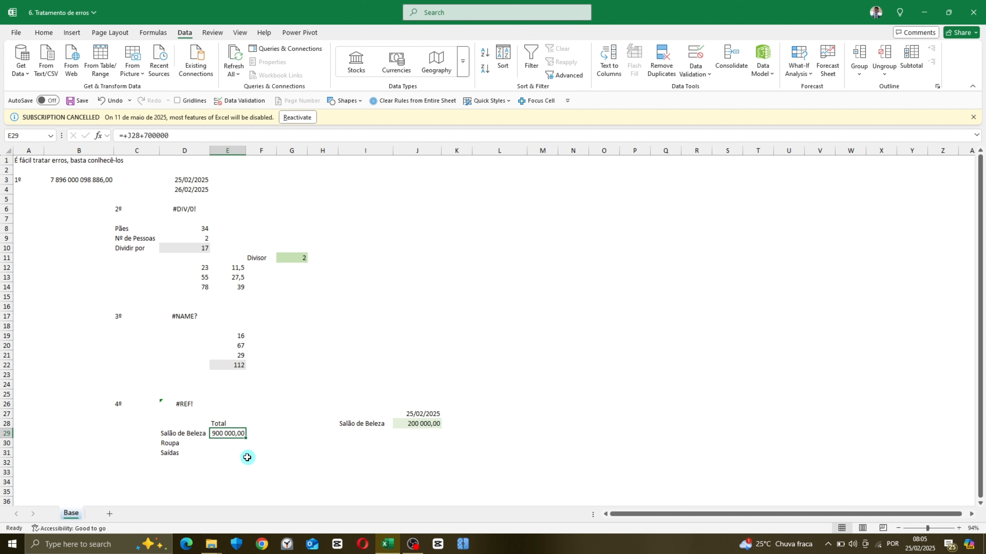
Delete the whole column J, which holds the Salão de Beleza amount used by the total formula.
left_click(413, 424)
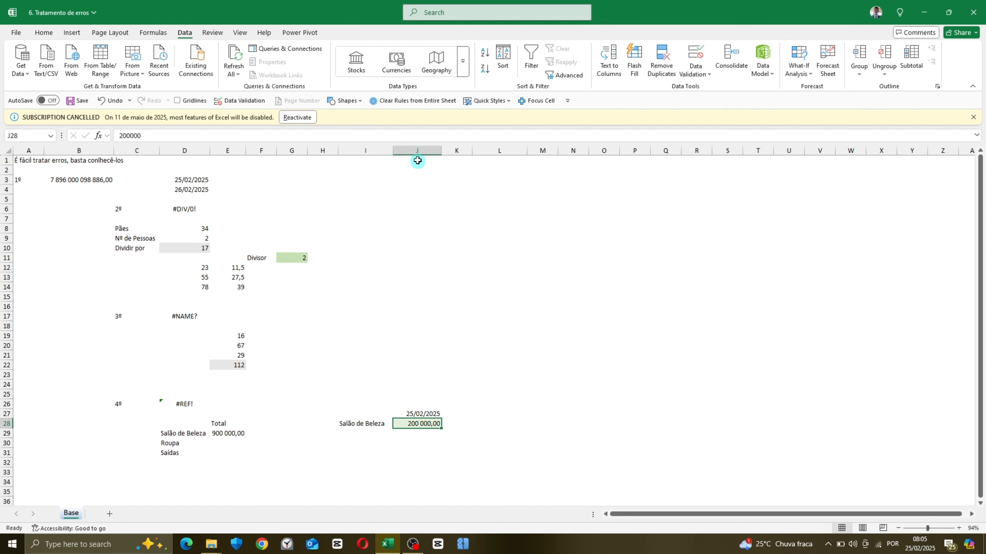
left_click(417, 151)
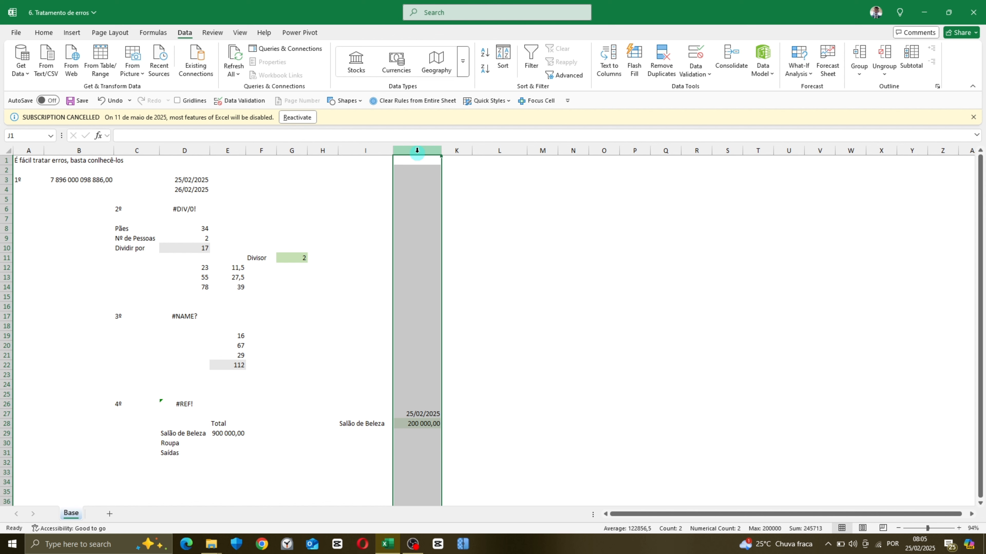
key("ctrl+minus")
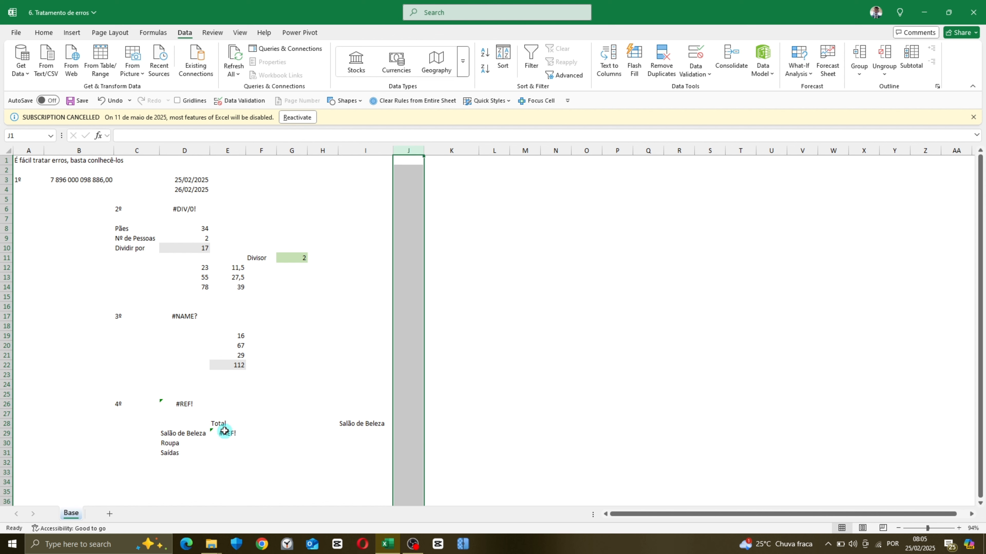
Examine the reference to the deleted column inside the E29 formula and the cell beside the Salão de Beleza label in I28.
left_click(224, 431)
key("F2")
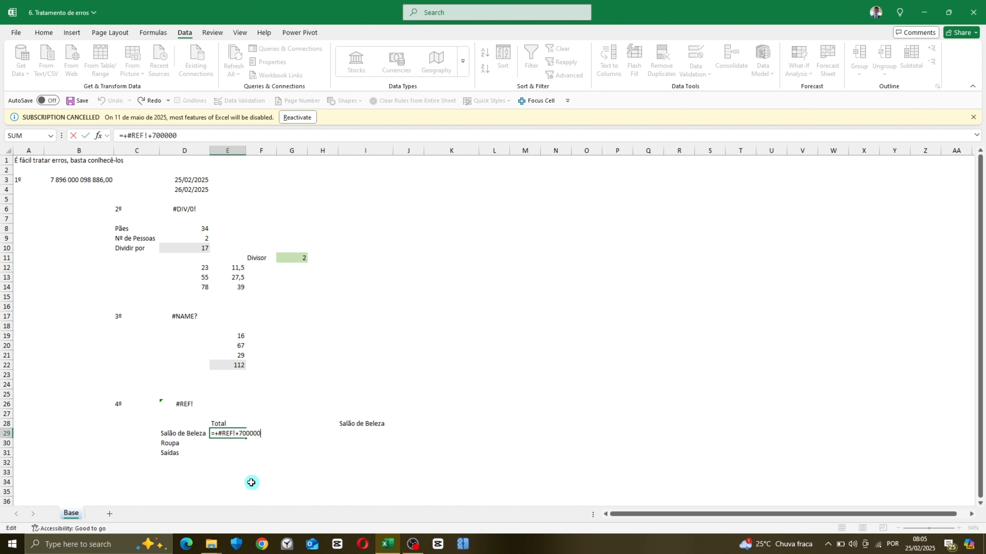
key("Escape")
key("F2")
key("Escape")
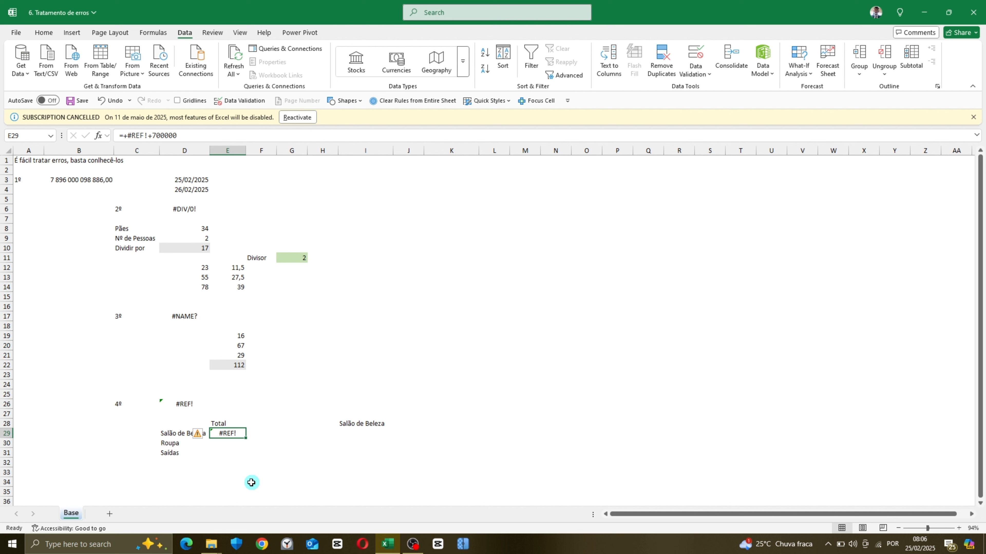
key("F2")
key("Escape")
left_click(396, 423)
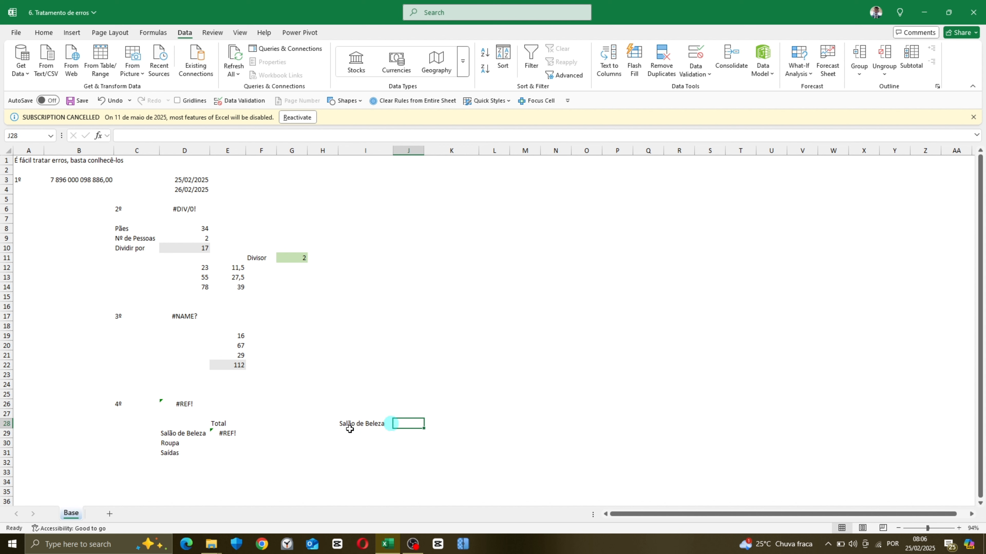
Undo the deletion of column J and select the Salão de Beleza total in E29.
left_click(238, 434)
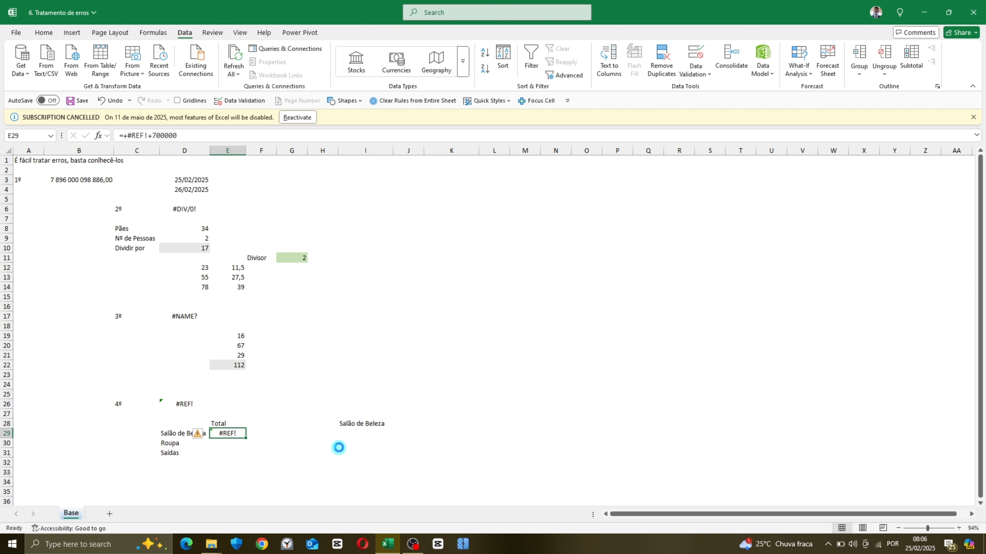
key("ctrl+z")
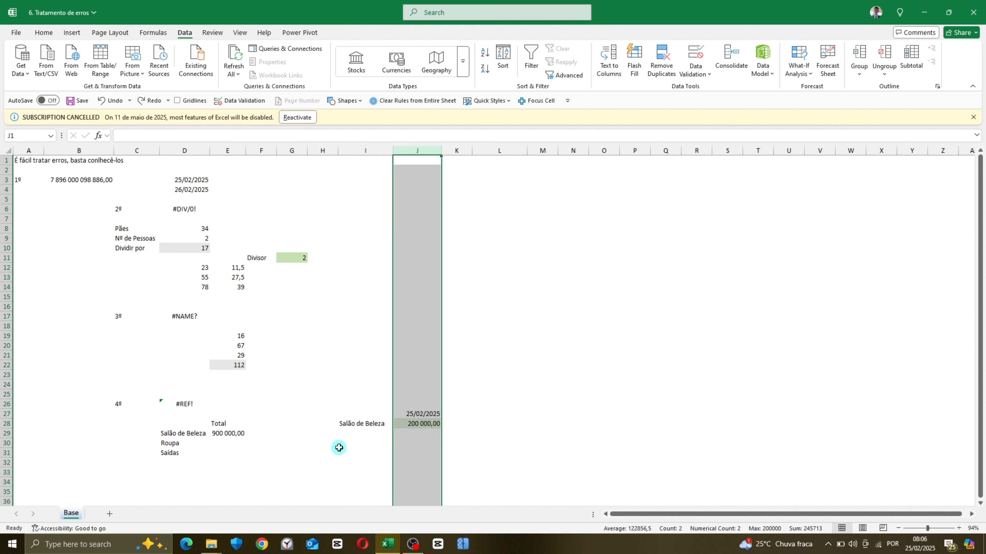
left_click(236, 433)
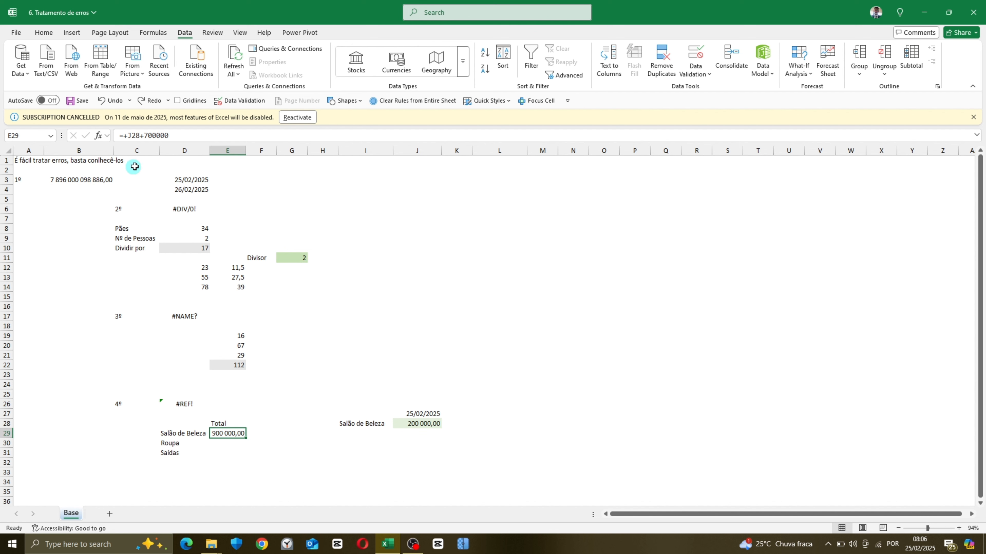
Narrow column B to less than the width of the number in B3, and review the #DIV/0!, #NAME? and #REF! example cells.
left_click_drag(114, 151, 98, 151)
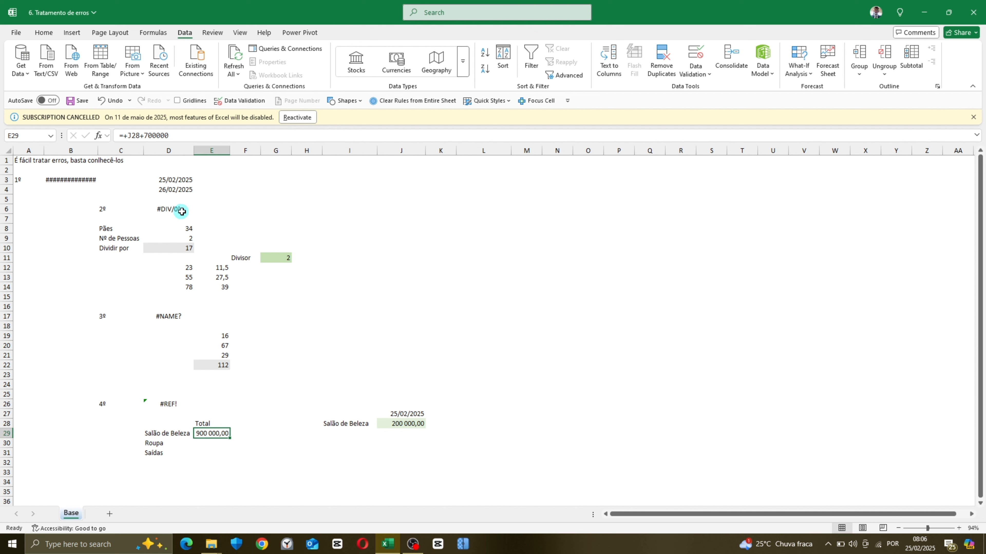
left_click(170, 209)
left_click(168, 316)
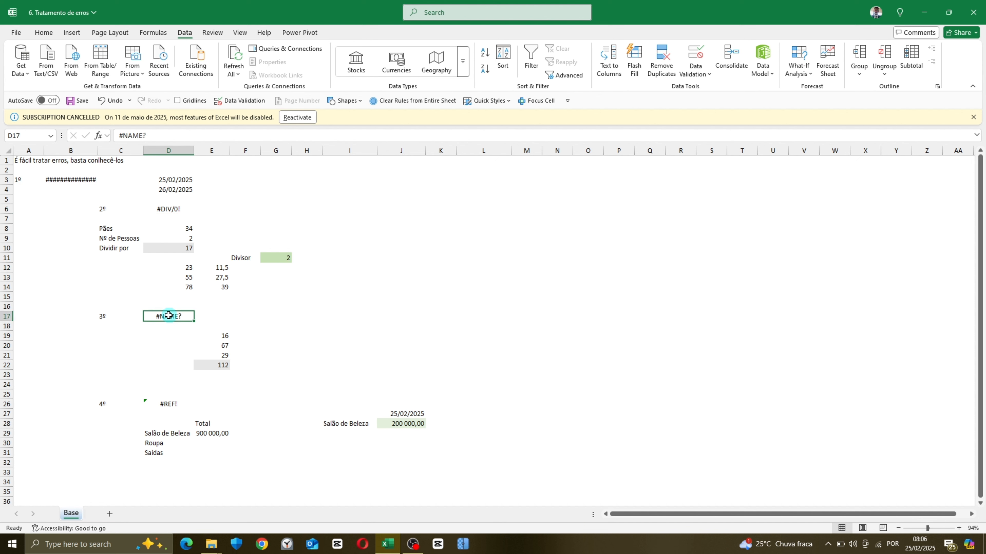
left_click(182, 404)
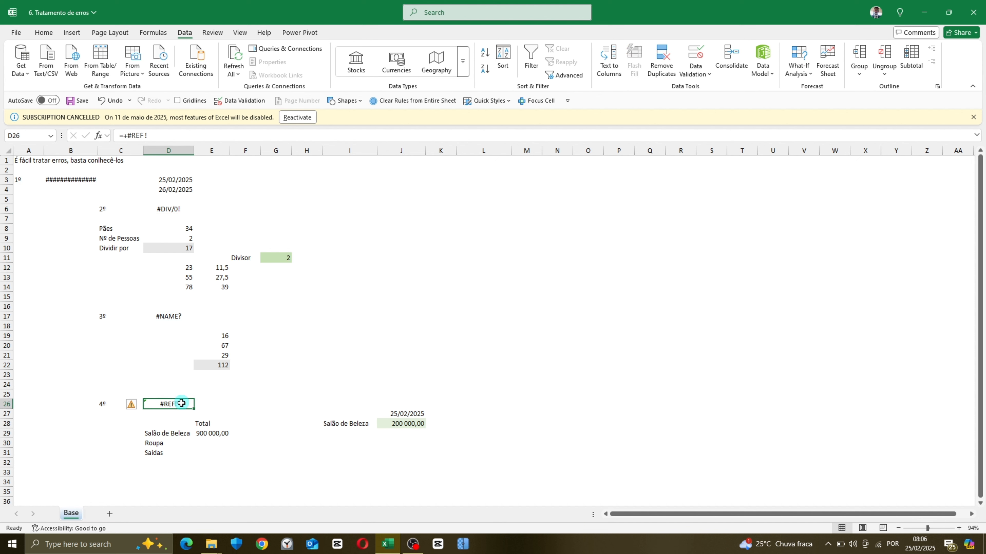
left_click(192, 462)
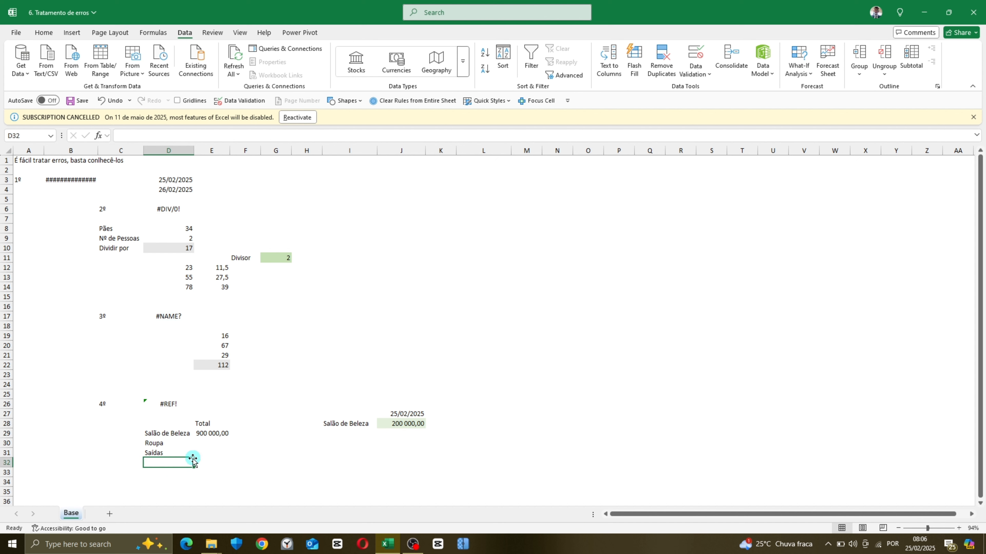